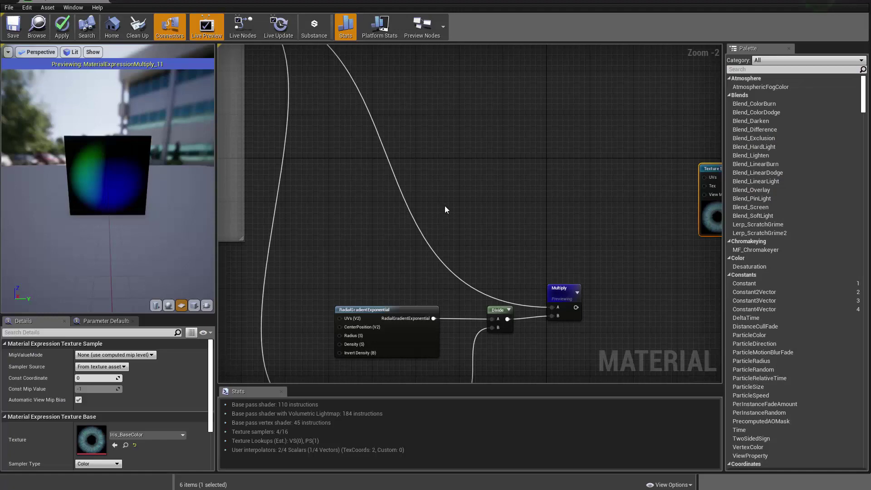
Switch to the Unreal Material Editor and stop previewing the Multiply node so the preview shows the full M_Eyeball material.
{"action": "right_click_drag", "start_coordinate": [444, 206], "coordinate": [193, 196]}
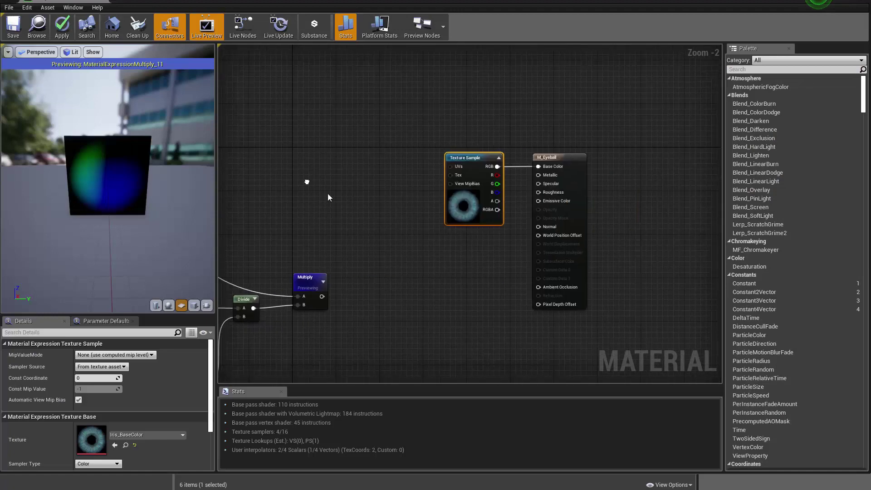
{"action": "scroll", "coordinate": [526, 212], "scroll_direction": "up", "scroll_amount": 2}
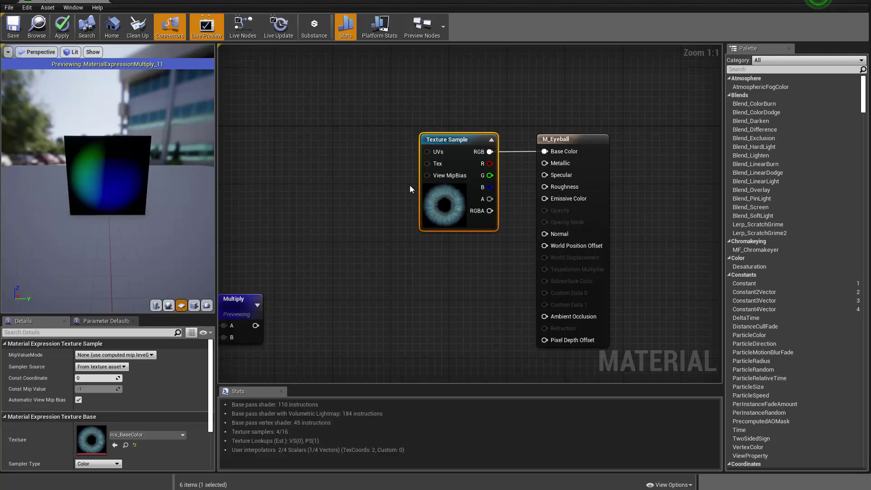
{"action": "right_click", "coordinate": [248, 301]}
{"action": "left_click", "coordinate": [252, 304]}
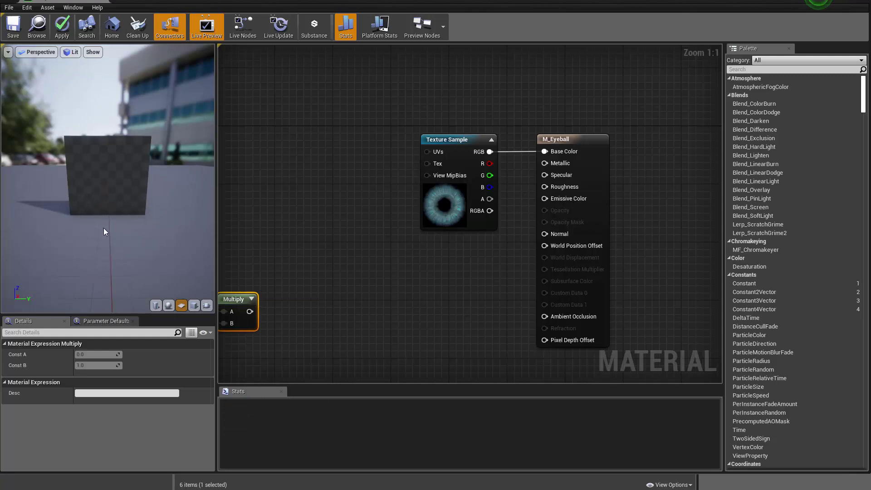
{"action": "left_click_drag", "start_coordinate": [103, 228], "coordinate": [132, 227]}
{"action": "left_click_drag", "start_coordinate": [110, 171], "coordinate": [125, 188]}
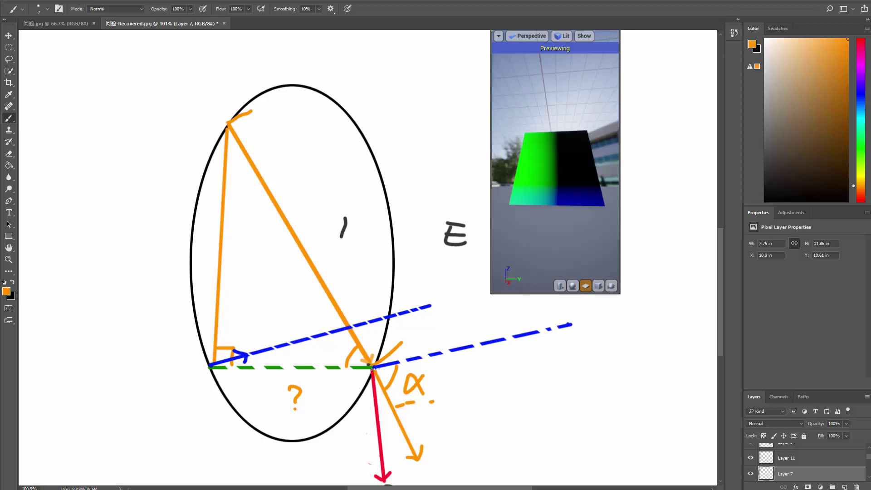
In the Photoshop diagram, draw a horizontal orange line from the triangle's top corner across the ellipse, and undo it.
{"action": "scroll", "coordinate": [393, 461], "scroll_direction": "down", "scroll_amount": 1}
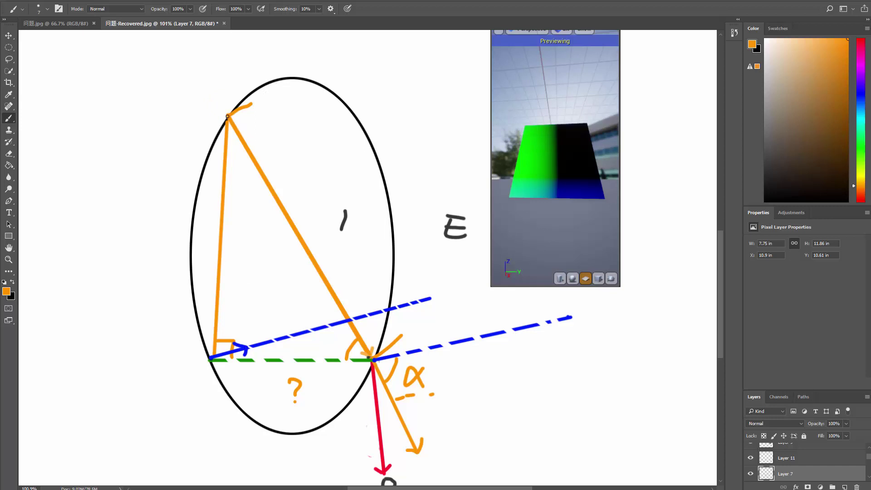
{"action": "left_click", "coordinate": [362, 117], "text": "shift"}
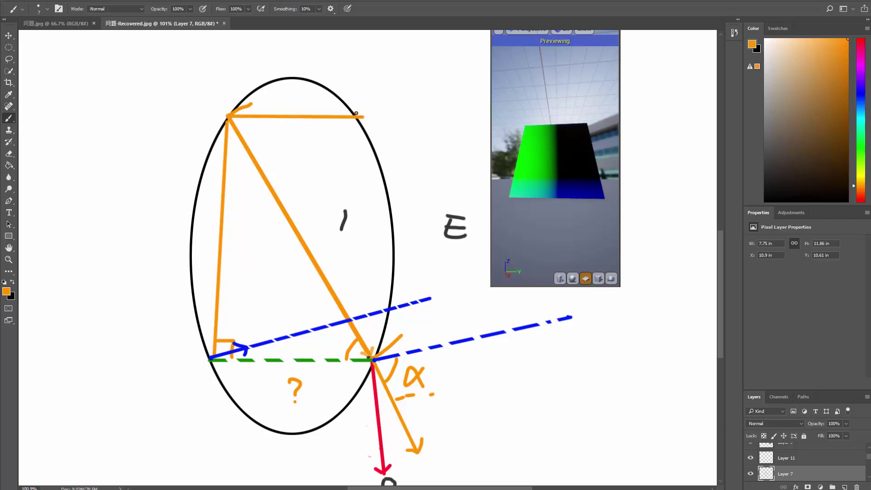
{"action": "left_click_drag", "start_coordinate": [356, 113], "coordinate": [356, 117]}
{"action": "key", "text": "ctrl+z"}
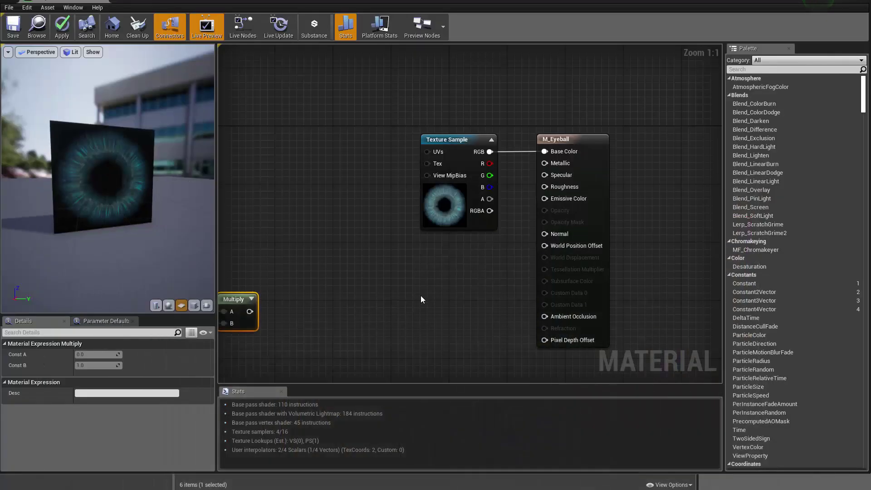
In the Unreal Material Editor, add a Constant3Vector node below the Texture Sample that feeds TransformVector.
{"action": "right_click_drag", "start_coordinate": [333, 314], "coordinate": [584, 252]}
{"action": "scroll", "coordinate": [548, 338], "scroll_direction": "down", "scroll_amount": 4}
{"action": "right_click_drag", "start_coordinate": [466, 345], "coordinate": [574, 190]}
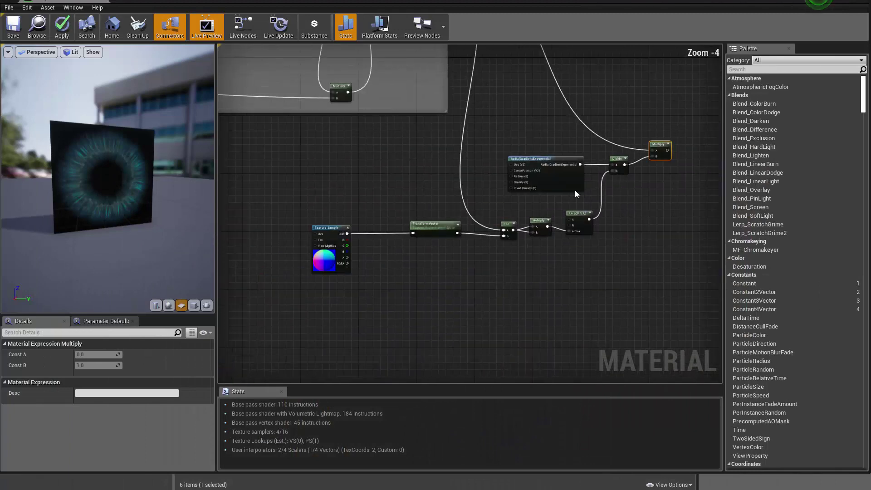
{"action": "scroll", "coordinate": [362, 337], "scroll_direction": "up", "scroll_amount": 2}
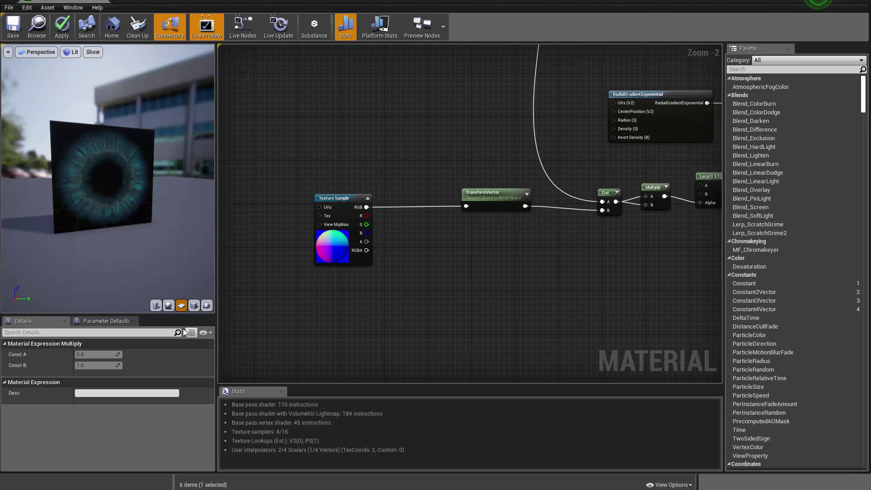
{"action": "right_click_drag", "start_coordinate": [382, 296], "coordinate": [419, 224]}
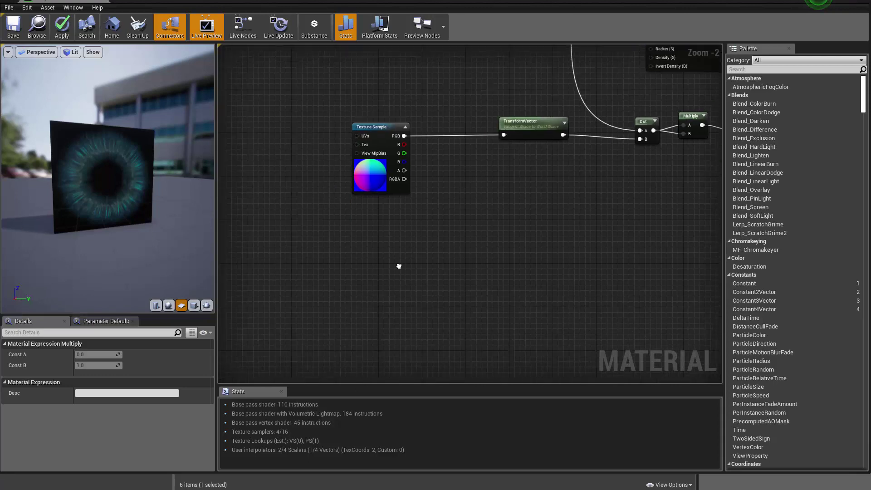
{"action": "right_click", "coordinate": [371, 255]}
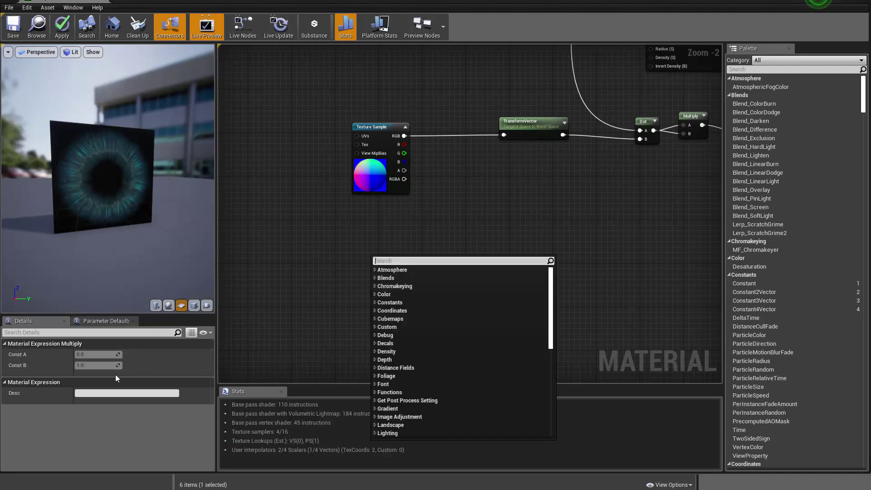
{"action": "left_click", "coordinate": [333, 284]}
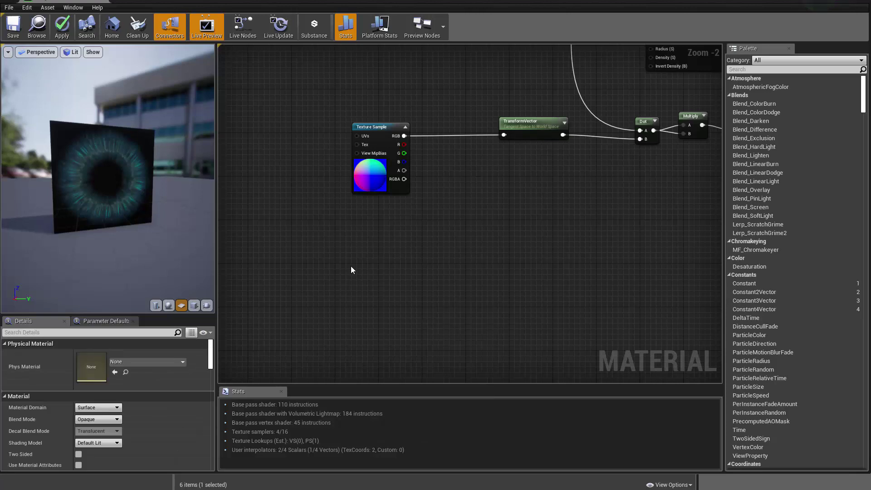
{"action": "key", "text": "3"}
{"action": "left_click", "coordinate": [387, 257]}
{"action": "left_click_drag", "start_coordinate": [401, 276], "coordinate": [384, 272]}
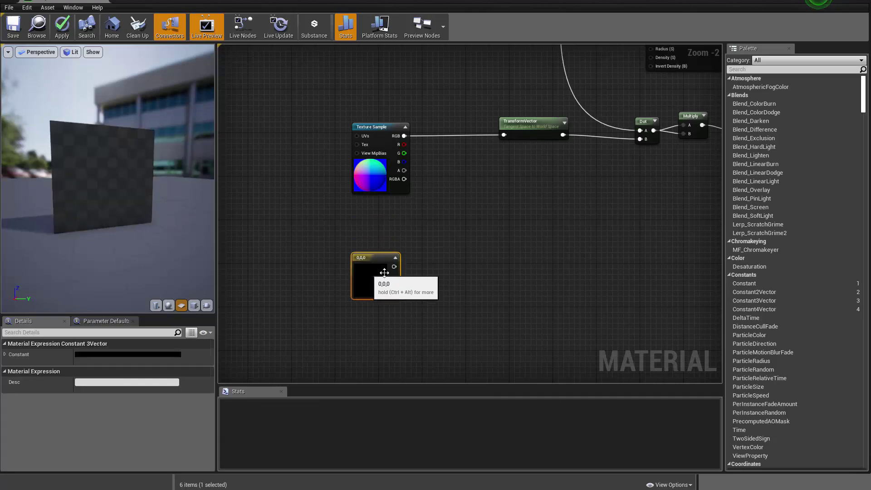
Set the new Constant3Vector's R value to 1, leaving G and B at 0.
{"action": "scroll", "coordinate": [384, 273], "scroll_direction": "up", "scroll_amount": 2}
{"action": "left_click_drag", "start_coordinate": [449, 230], "coordinate": [302, 334]}
{"action": "mouse_move", "coordinate": [366, 271]}
{"action": "left_mouse_down"}
{"action": "mouse_move", "coordinate": [390, 254]}
{"action": "mouse_move", "coordinate": [377, 259]}
{"action": "left_mouse_up"}
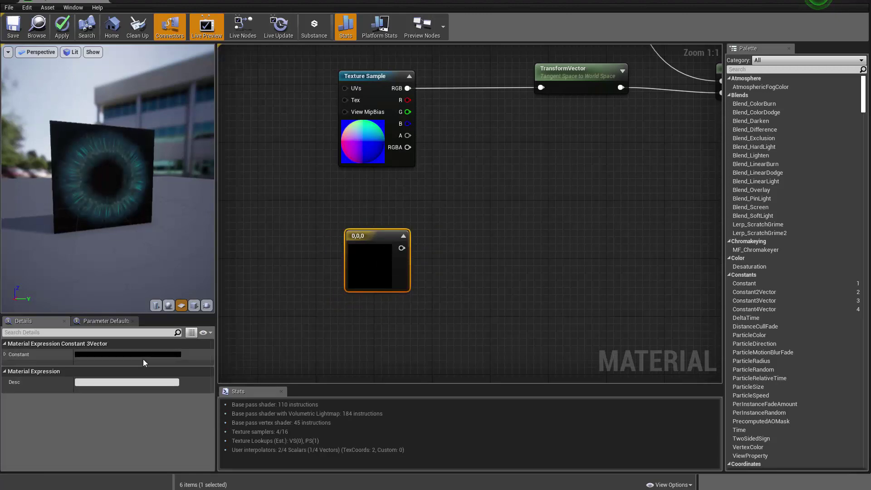
{"action": "left_click", "coordinate": [5, 354]}
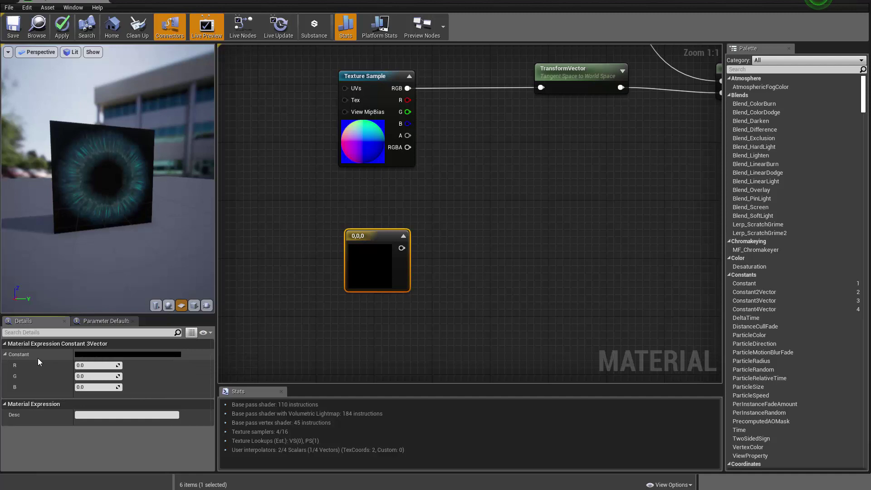
{"action": "left_click", "coordinate": [93, 365]}
{"action": "type", "text": "1"}
{"action": "key", "text": "Return"}
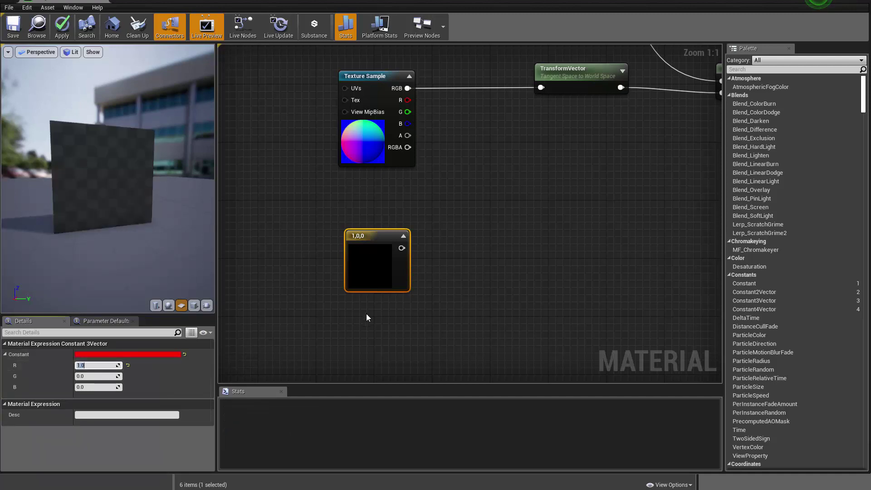
{"action": "left_click", "coordinate": [366, 314]}
{"action": "double_click", "coordinate": [376, 254]}
{"action": "left_click", "coordinate": [440, 240]}
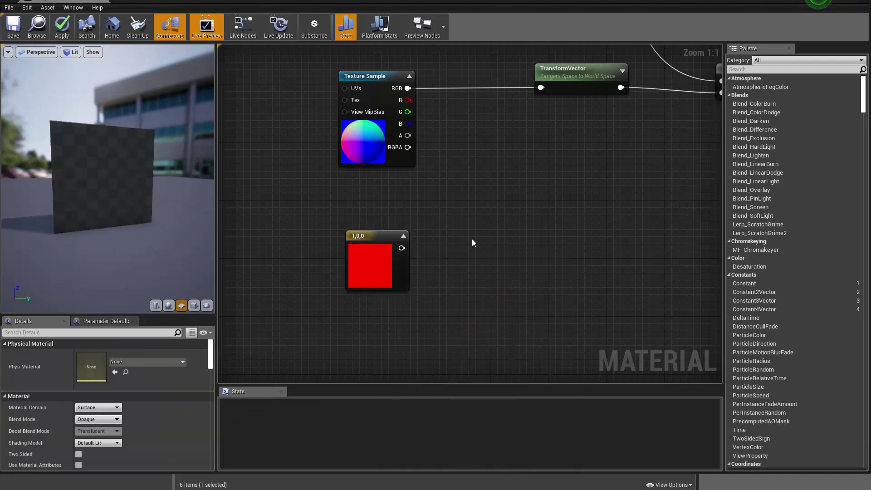
Duplicate the Tangent Space to World Space TransformVector node below the original and connect the 1,0,0 constant to its input.
{"action": "right_click_drag", "start_coordinate": [478, 259], "coordinate": [429, 272]}
{"action": "right_click_drag", "start_coordinate": [537, 167], "coordinate": [526, 184]}
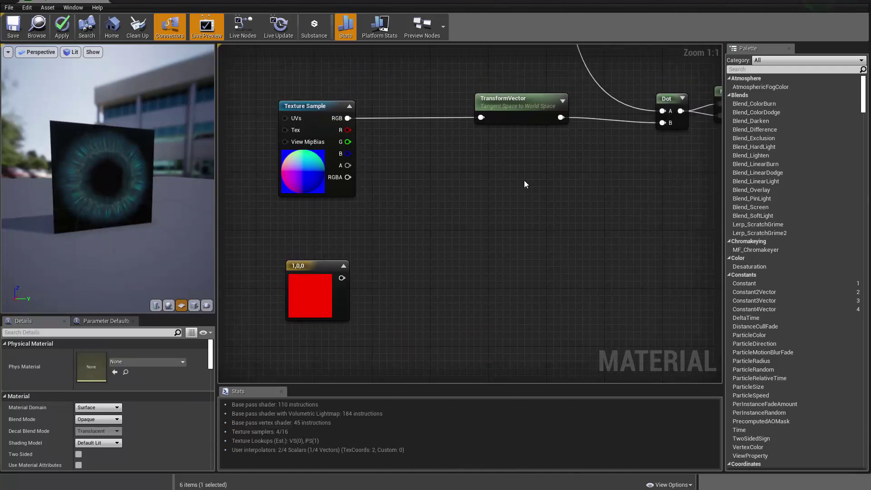
{"action": "left_click", "coordinate": [536, 108]}
{"action": "right_click_drag", "start_coordinate": [498, 140], "coordinate": [482, 232]}
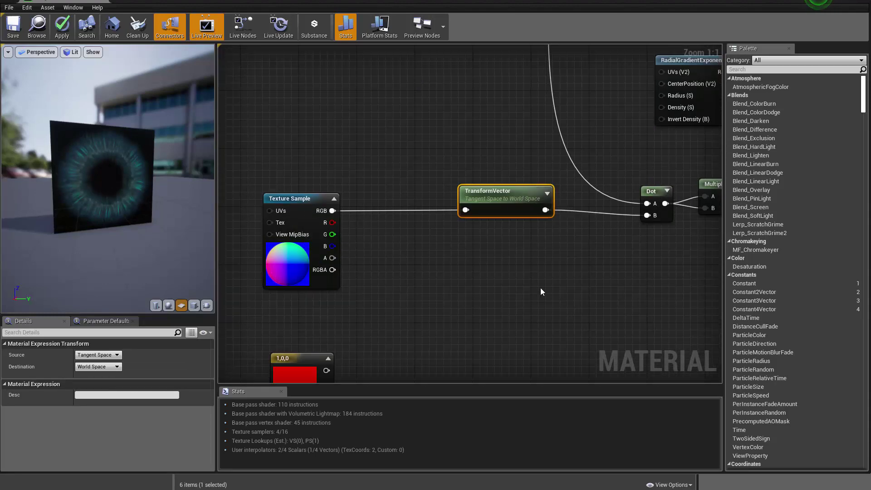
{"action": "key", "text": "ctrl+v"}
{"action": "left_click_drag", "start_coordinate": [563, 291], "coordinate": [439, 364]}
{"action": "right_click_drag", "start_coordinate": [393, 344], "coordinate": [499, 224]}
{"action": "left_click_drag", "start_coordinate": [430, 250], "coordinate": [589, 240]}
Preview the duplicated TransformVector node and examine its output colour on the plane against the world axes from several angles.
{"action": "right_click", "coordinate": [596, 235]}
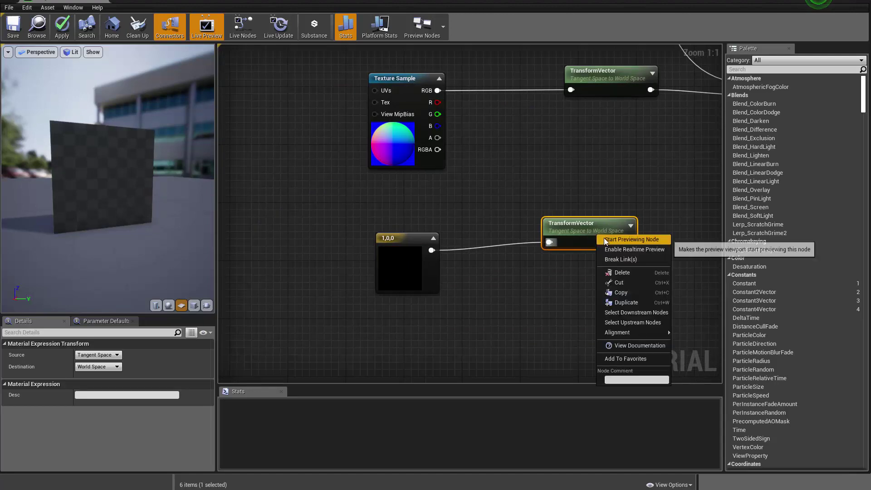
{"action": "left_click", "coordinate": [604, 239]}
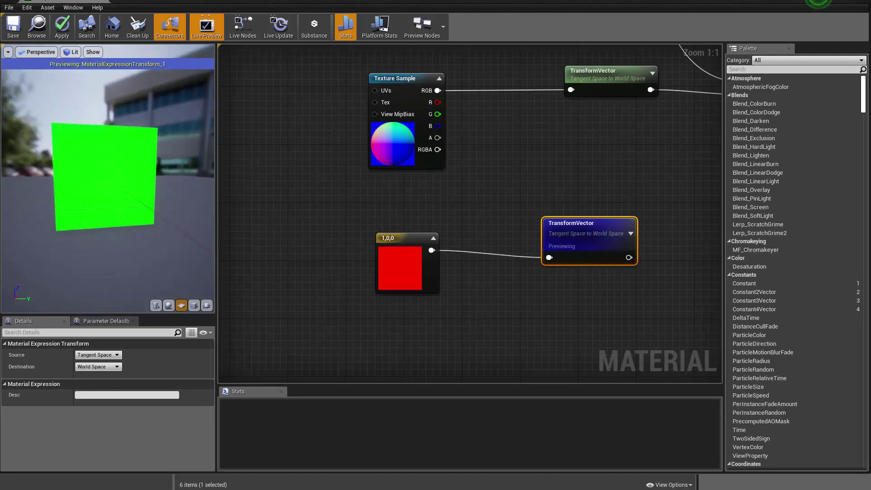
{"action": "mouse_move", "coordinate": [145, 218]}
{"action": "left_mouse_down"}
{"action": "mouse_move", "coordinate": [132, 219]}
{"action": "mouse_move", "coordinate": [145, 224]}
{"action": "mouse_move", "coordinate": [136, 259]}
{"action": "mouse_move", "coordinate": [146, 219]}
{"action": "left_mouse_up"}
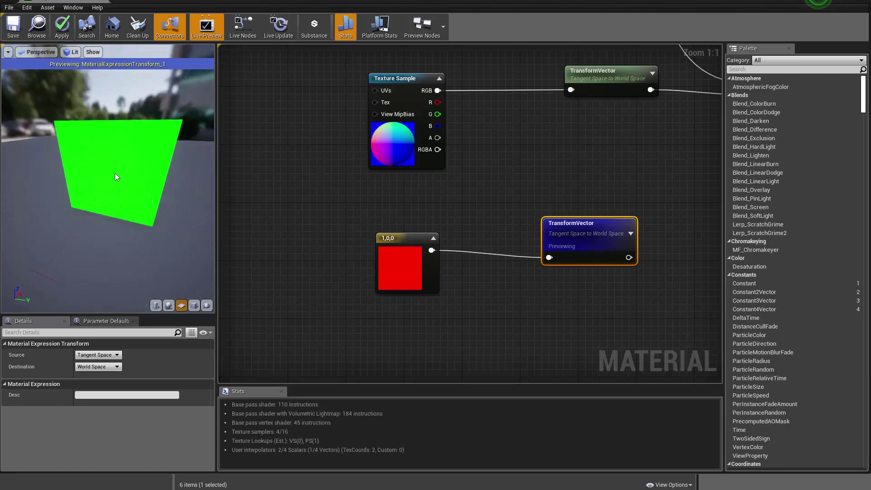
{"action": "left_click_drag", "start_coordinate": [105, 148], "coordinate": [104, 161]}
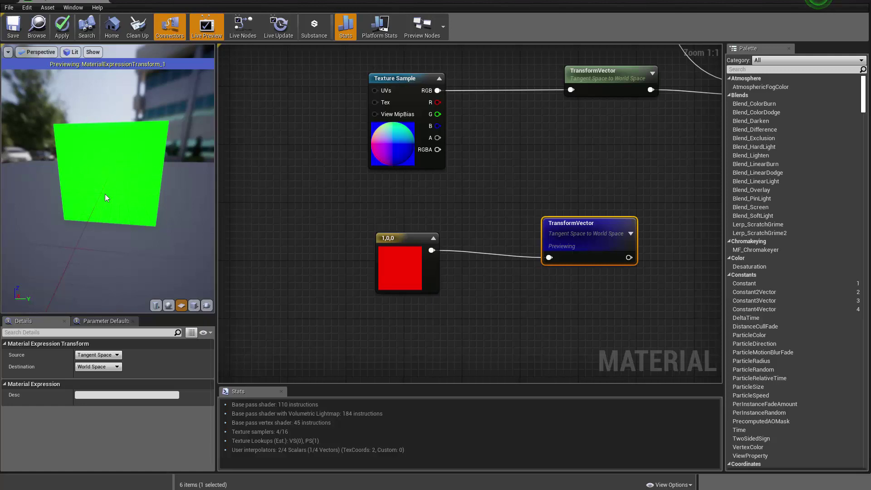
{"action": "left_click_drag", "start_coordinate": [105, 194], "coordinate": [105, 202]}
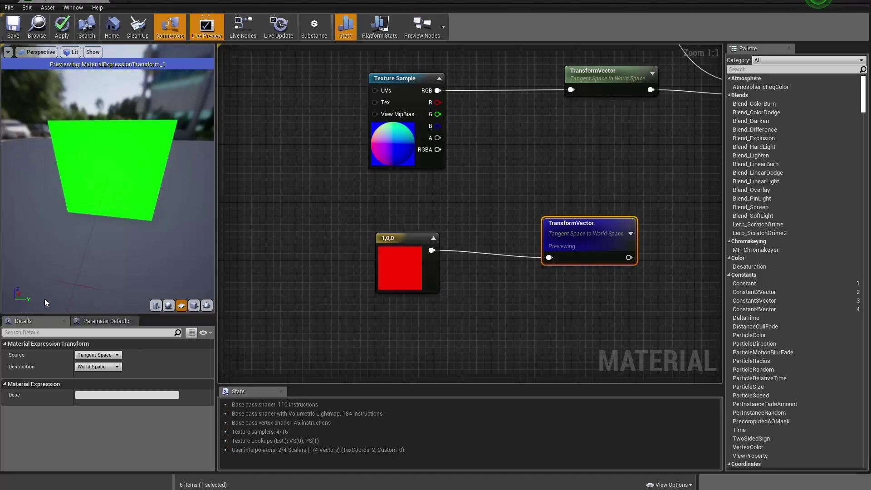
{"action": "right_click_drag", "start_coordinate": [127, 190], "coordinate": [113, 162]}
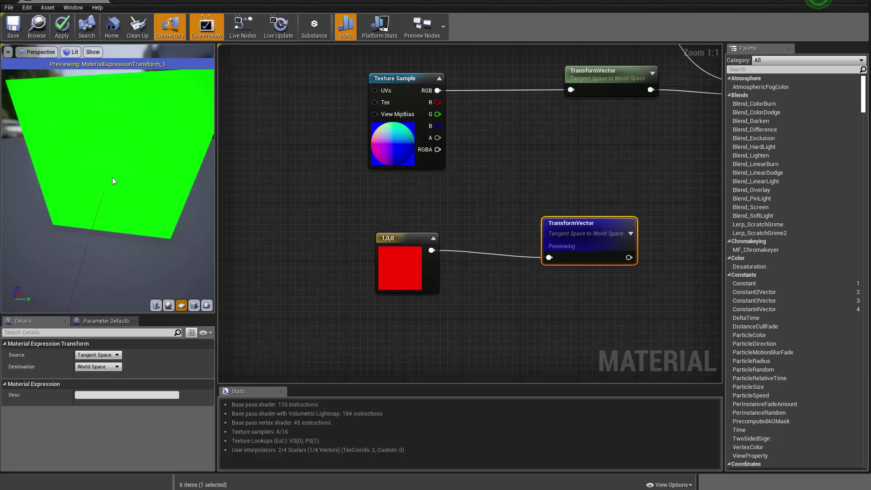
{"action": "left_click_drag", "start_coordinate": [108, 175], "coordinate": [50, 224]}
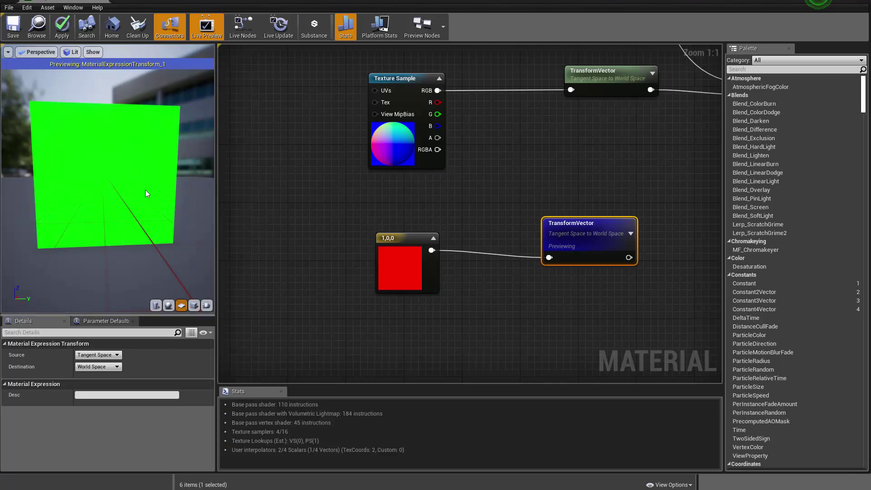
{"action": "mouse_move", "coordinate": [135, 195]}
{"action": "left_mouse_down"}
{"action": "mouse_move", "coordinate": [119, 197]}
{"action": "mouse_move", "coordinate": [135, 194]}
{"action": "left_mouse_up"}
Examine the transformed vector's colours on the faces of a cube preview mesh, and on a sphere preview mesh.
{"action": "left_click", "coordinate": [194, 305]}
{"action": "right_click_drag", "start_coordinate": [152, 197], "coordinate": [152, 196]}
{"action": "left_click_drag", "start_coordinate": [151, 196], "coordinate": [110, 153]}
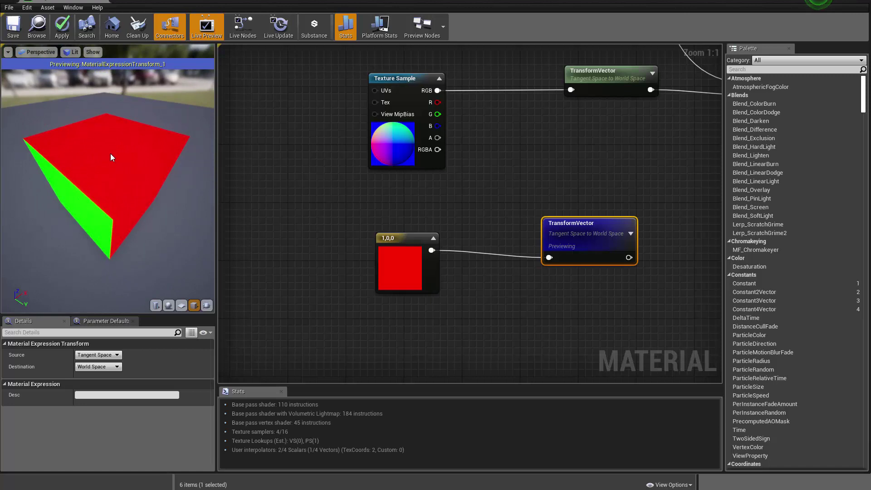
{"action": "left_click_drag", "start_coordinate": [134, 197], "coordinate": [71, 164]}
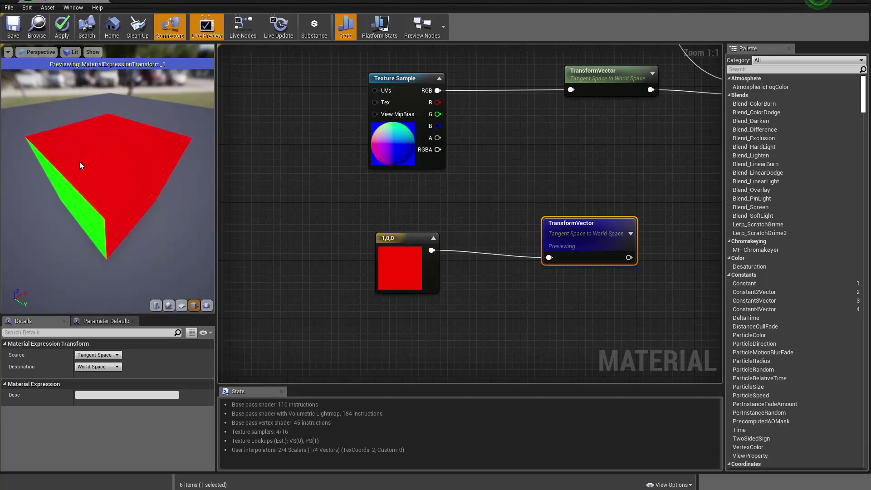
{"action": "left_click_drag", "start_coordinate": [82, 172], "coordinate": [122, 150]}
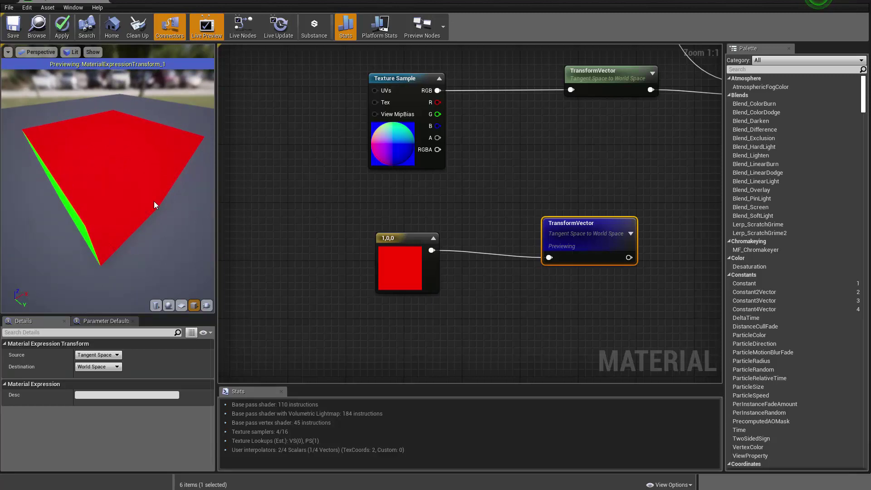
{"action": "mouse_move", "coordinate": [153, 205]}
{"action": "left_mouse_down"}
{"action": "mouse_move", "coordinate": [126, 238]}
{"action": "mouse_move", "coordinate": [78, 210]}
{"action": "mouse_move", "coordinate": [147, 211]}
{"action": "mouse_move", "coordinate": [164, 189]}
{"action": "mouse_move", "coordinate": [122, 213]}
{"action": "mouse_move", "coordinate": [130, 179]}
{"action": "mouse_move", "coordinate": [129, 218]}
{"action": "mouse_move", "coordinate": [135, 186]}
{"action": "left_mouse_up"}
{"action": "left_click", "coordinate": [169, 304]}
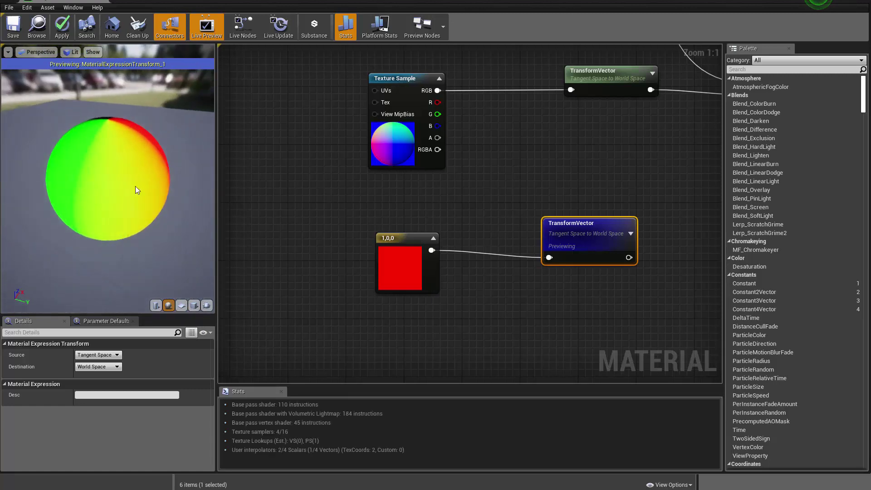
Move the duplicated TransformVector node closer to the 1,0,0 constant and stop previewing it.
{"action": "left_click_drag", "start_coordinate": [566, 236], "coordinate": [527, 238]}
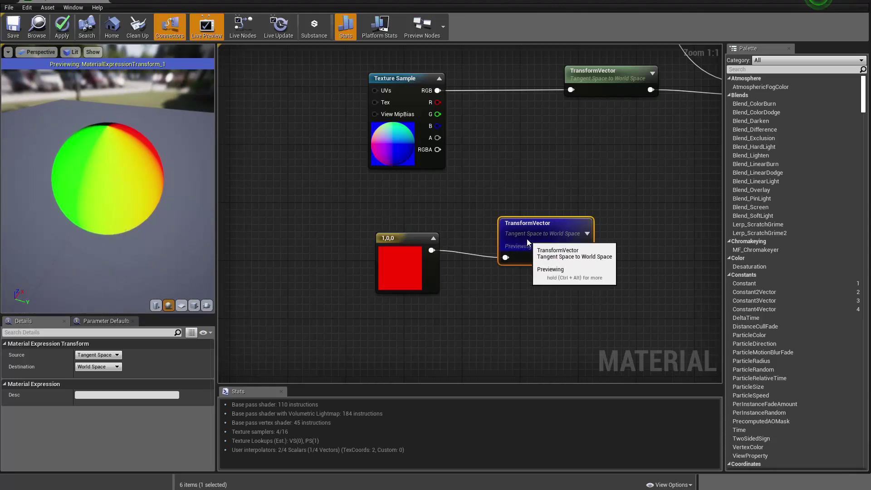
{"action": "scroll", "coordinate": [597, 301], "scroll_direction": "down", "scroll_amount": 12}
{"action": "scroll", "coordinate": [613, 310], "scroll_direction": "up", "scroll_amount": 12}
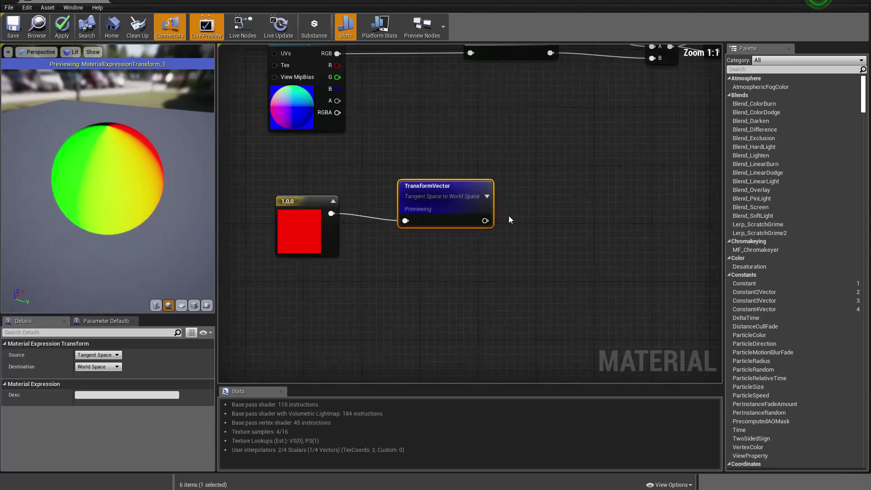
{"action": "right_click_drag", "start_coordinate": [471, 198], "coordinate": [479, 280]}
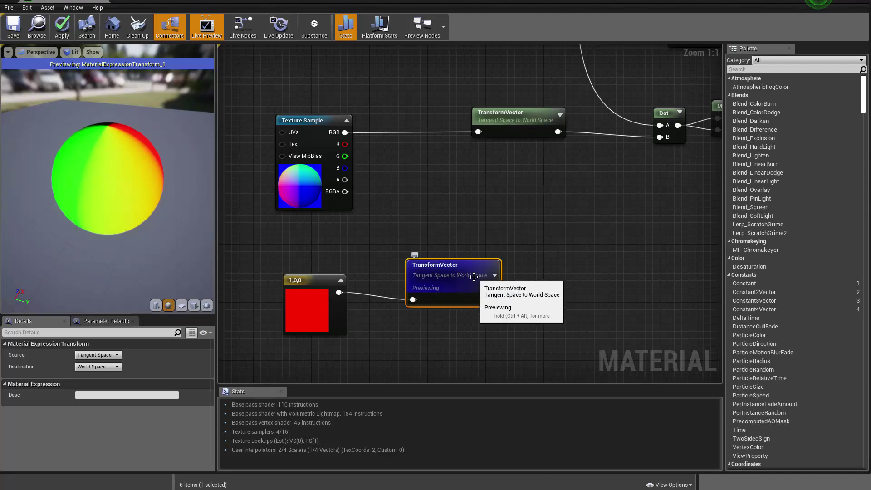
{"action": "right_click", "coordinate": [467, 279]}
{"action": "left_click", "coordinate": [476, 282]}
{"action": "left_click_drag", "start_coordinate": [468, 296], "coordinate": [482, 303]}
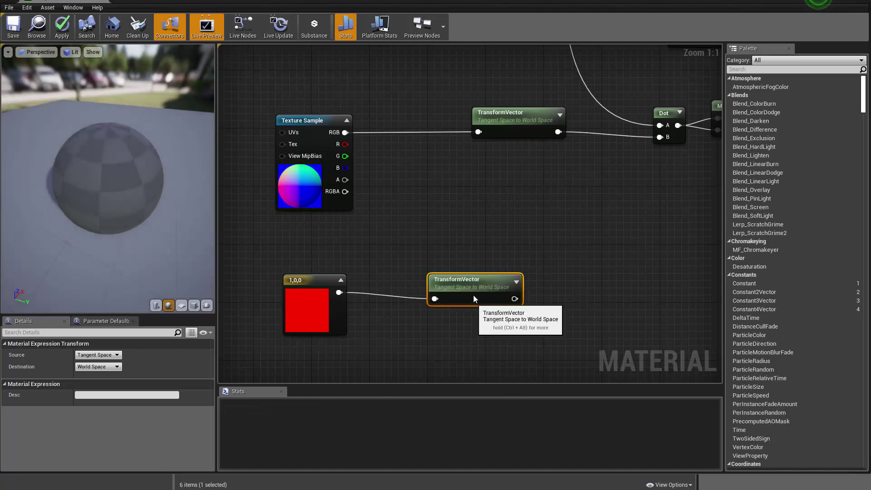
Set the preview mesh back to the plane and orbit around it to check the eye material.
{"action": "left_click", "coordinate": [182, 305]}
{"action": "left_click_drag", "start_coordinate": [123, 242], "coordinate": [127, 241]}
{"action": "left_click_drag", "start_coordinate": [102, 196], "coordinate": [105, 199]}
{"action": "left_click_drag", "start_coordinate": [463, 279], "coordinate": [470, 278]}
{"action": "right_click_drag", "start_coordinate": [608, 254], "coordinate": [501, 258]}
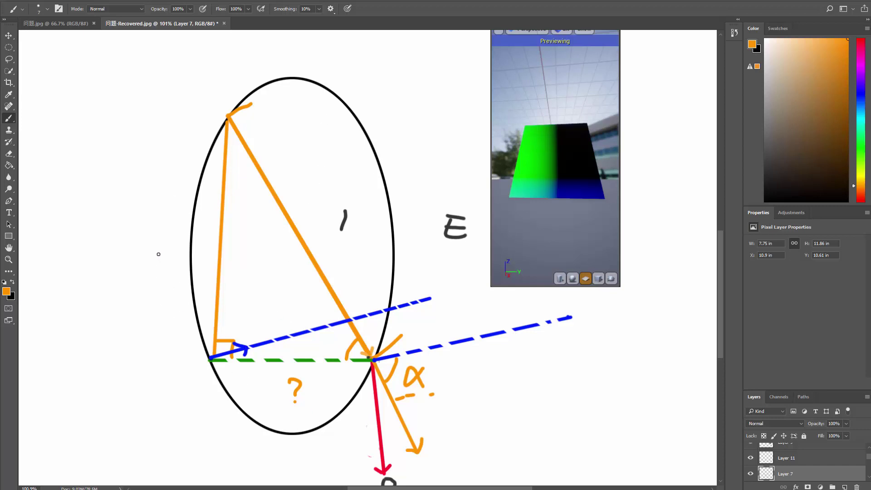
In the Photoshop diagram, draw a red vertical arrow pointing upward beside the ellipse, outside its left edge.
{"action": "left_click_drag", "start_coordinate": [161, 244], "coordinate": [166, 349]}
{"action": "key", "text": "ctrl+z"}
{"action": "left_click", "coordinate": [860, 43]}
{"action": "left_click", "coordinate": [122, 360]}
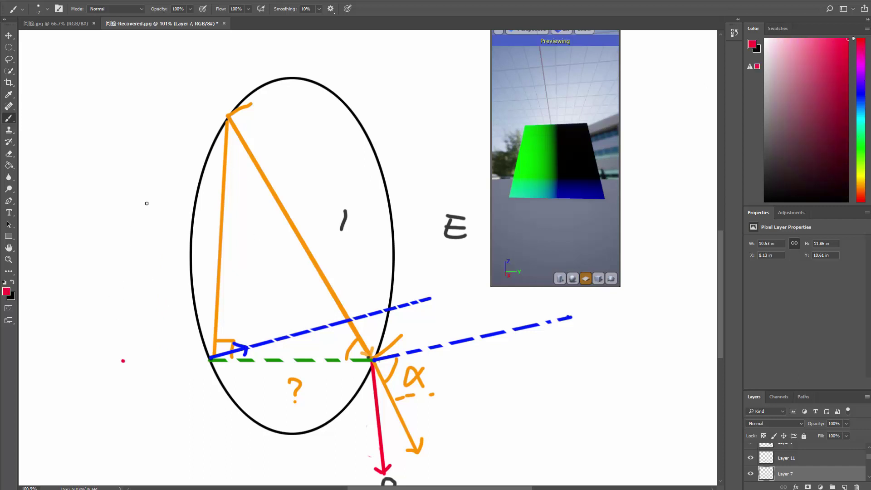
{"action": "left_click", "coordinate": [125, 155], "text": "shift"}
{"action": "left_click_drag", "start_coordinate": [114, 166], "coordinate": [133, 163]}
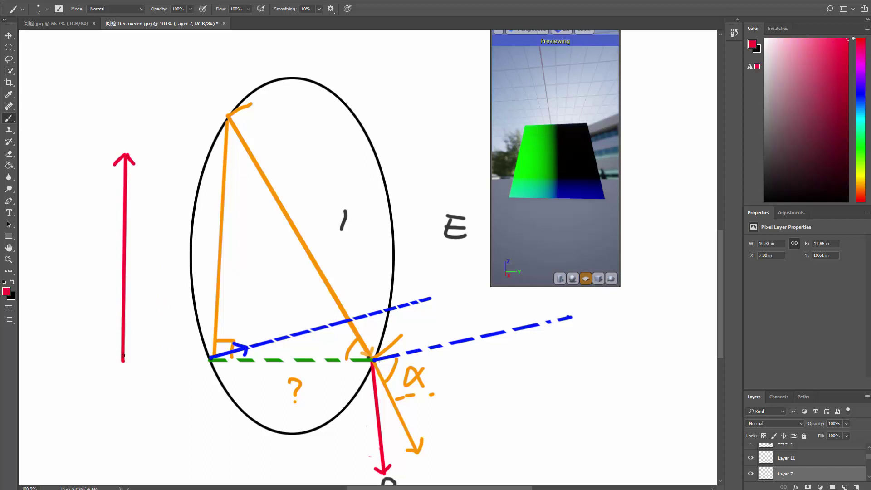
{"action": "left_click", "coordinate": [123, 359]}
{"action": "mouse_move", "coordinate": [128, 157]}
{"action": "left_mouse_down"}
{"action": "mouse_move", "coordinate": [138, 167]}
{"action": "mouse_move", "coordinate": [126, 156]}
{"action": "mouse_move", "coordinate": [109, 164]}
{"action": "mouse_move", "coordinate": [128, 158]}
{"action": "left_mouse_up"}
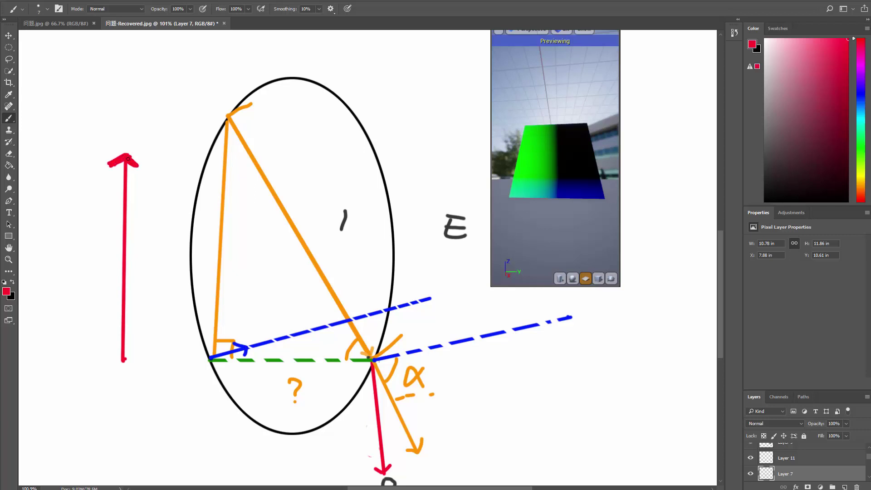
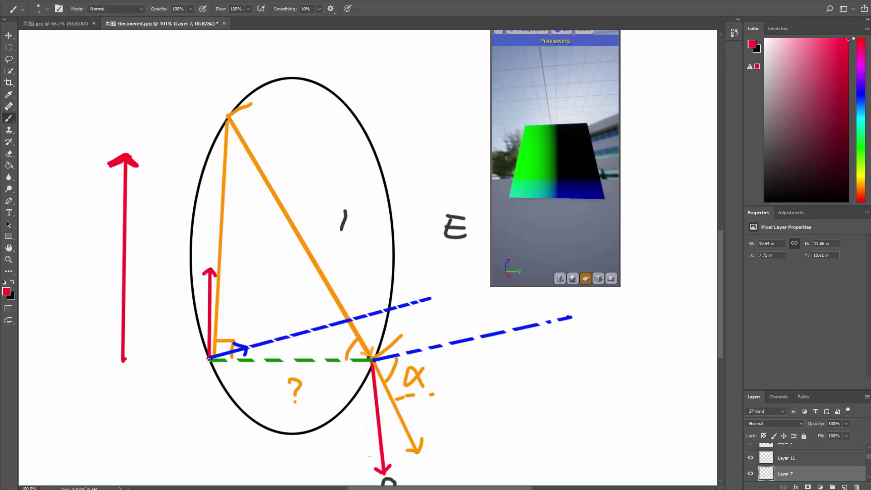
{"action": "mouse_move", "coordinate": [208, 358]}
{"action": "left_mouse_down"}
{"action": "mouse_move", "coordinate": [177, 311]}
{"action": "mouse_move", "coordinate": [206, 357]}
{"action": "left_mouse_up"}
{"action": "key", "text": "ctrl+z"}
{"action": "left_click_drag", "start_coordinate": [185, 306], "coordinate": [207, 358]}
{"action": "key", "text": "ctrl+z"}
{"action": "mouse_move", "coordinate": [172, 293]}
{"action": "left_mouse_down"}
{"action": "mouse_move", "coordinate": [192, 284]}
{"action": "mouse_move", "coordinate": [178, 298]}
{"action": "mouse_move", "coordinate": [207, 359]}
{"action": "left_mouse_up"}
{"action": "left_click", "coordinate": [204, 280]}
{"action": "key", "text": "ctrl+z"}
{"action": "key", "text": "ctrl+z"}
{"action": "left_click_drag", "start_coordinate": [175, 293], "coordinate": [207, 357]}
{"action": "key", "text": "ctrl+z"}
In green, draw an arrow from the base of the short red arrow up and outward beyond the ellipse's left edge.
{"action": "left_click", "coordinate": [542, 170], "text": "alt"}
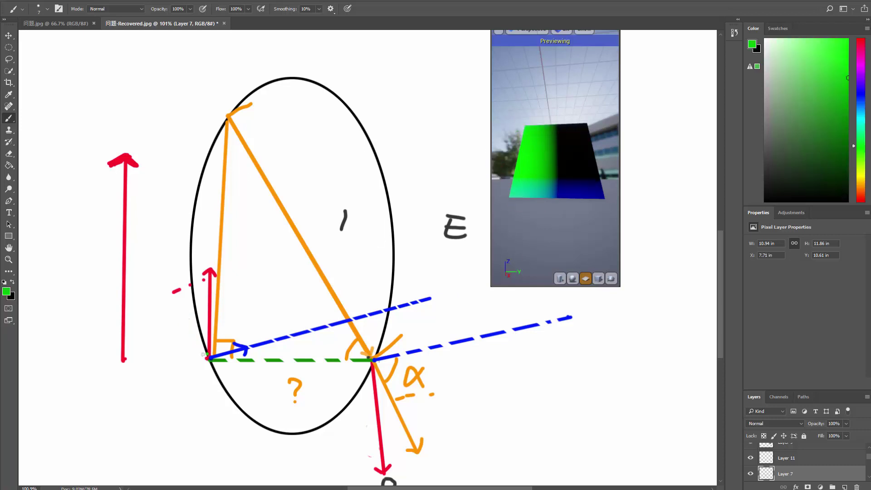
{"action": "mouse_move", "coordinate": [178, 290]}
{"action": "left_mouse_down"}
{"action": "mouse_move", "coordinate": [207, 358]}
{"action": "mouse_move", "coordinate": [172, 298]}
{"action": "mouse_move", "coordinate": [188, 296]}
{"action": "left_mouse_up"}
{"action": "left_click", "coordinate": [180, 327]}
{"action": "left_click", "coordinate": [234, 367]}
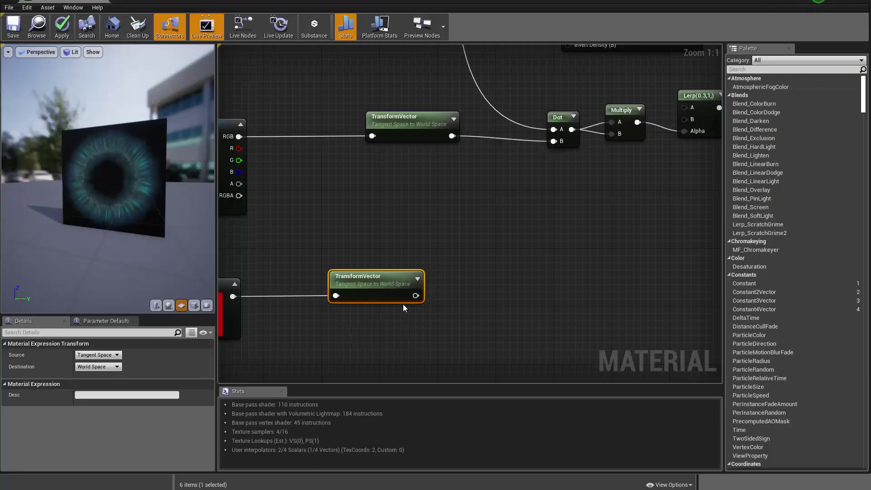
In the Unreal material graph, add a Normalize node and feed it the lower TransformVector's output.
{"action": "right_click_drag", "start_coordinate": [526, 251], "coordinate": [482, 247]}
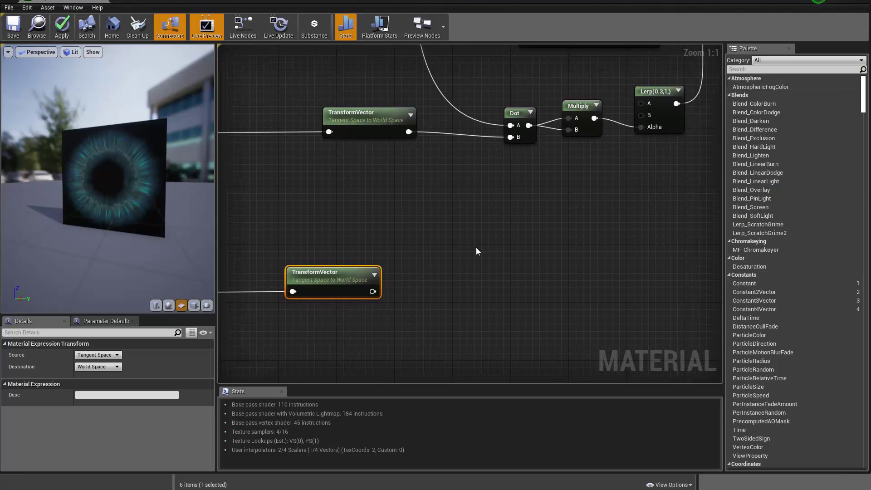
{"action": "right_click", "coordinate": [469, 249]}
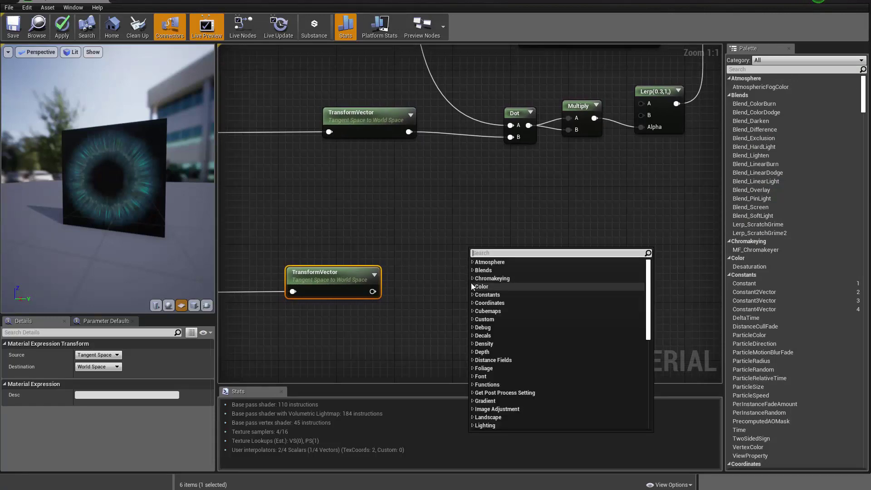
{"action": "type", "text": "nio"}
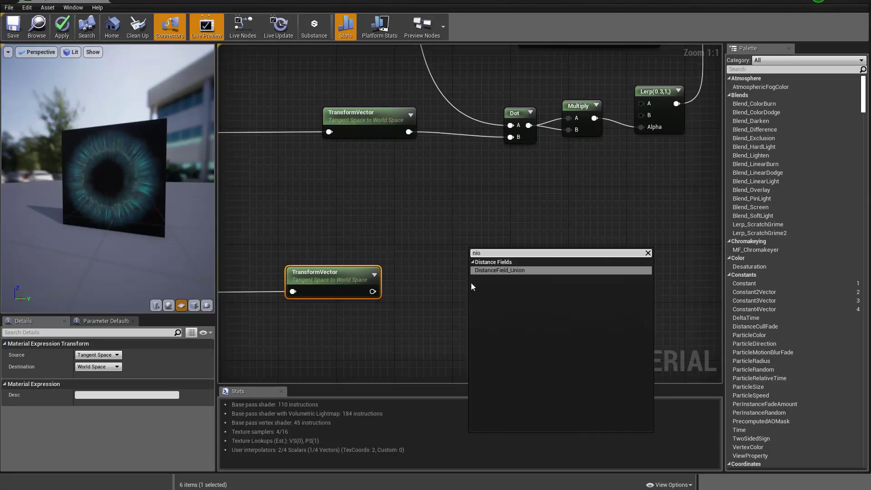
{"action": "key", "text": "BackSpace"}
{"action": "key", "text": "BackSpace"}
{"action": "type", "text": "oral"}
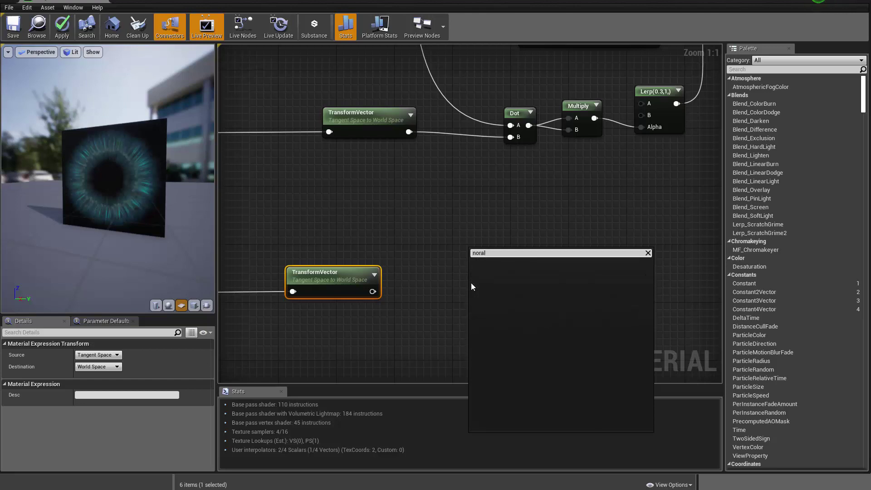
{"action": "key", "text": "BackSpace"}
{"action": "key", "text": "BackSpace"}
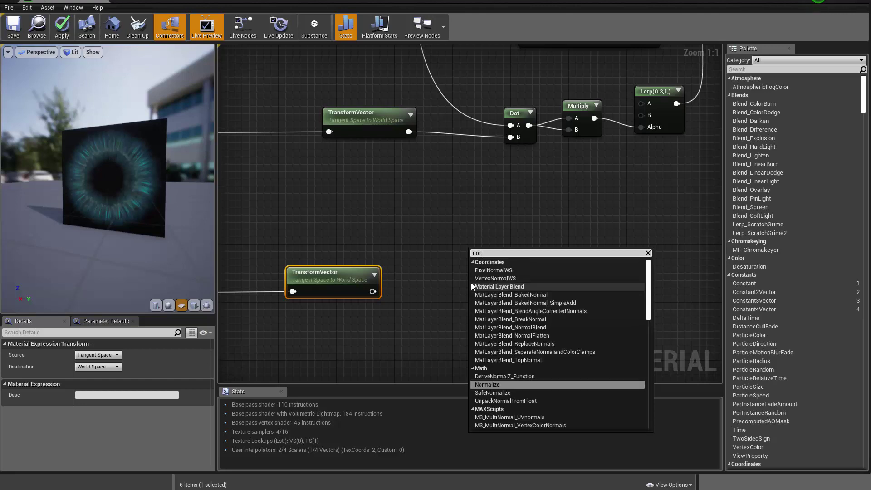
{"action": "key", "text": "Return"}
{"action": "left_click_drag", "start_coordinate": [372, 291], "coordinate": [447, 284]}
Add a Dot node, connecting the upper TransformVector to input A and the Normalize output to input B.
{"action": "right_click_drag", "start_coordinate": [448, 259], "coordinate": [507, 250]}
{"action": "scroll", "coordinate": [515, 278], "scroll_direction": "down", "scroll_amount": 5}
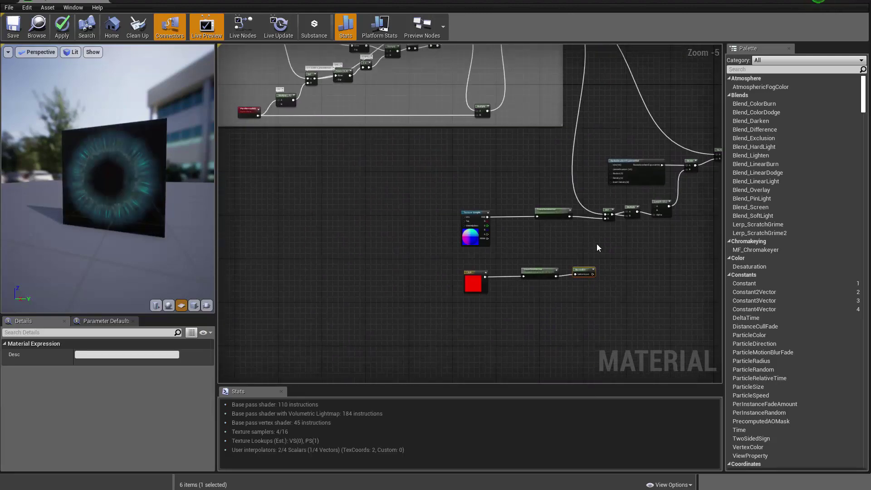
{"action": "scroll", "coordinate": [589, 247], "scroll_direction": "up", "scroll_amount": 4}
{"action": "right_click", "coordinate": [553, 264]}
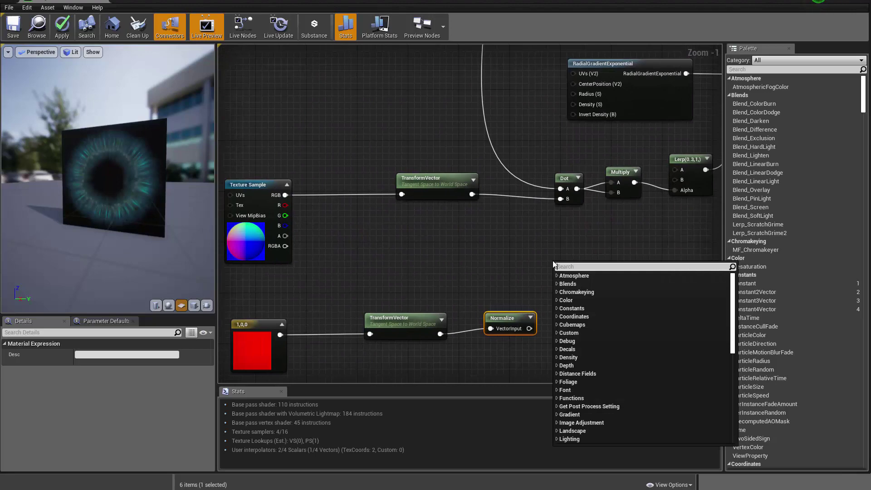
{"action": "type", "text": "dot"}
{"action": "key", "text": "Return"}
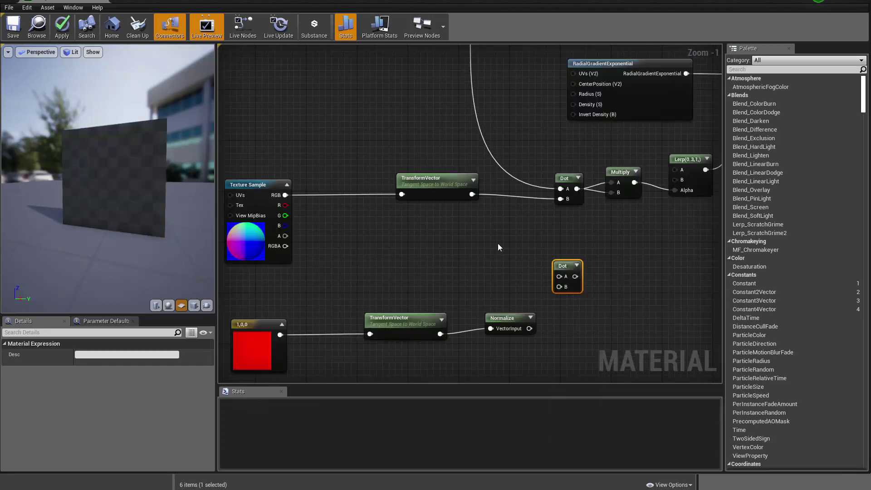
{"action": "left_click_drag", "start_coordinate": [471, 194], "coordinate": [529, 330]}
Move the lower TransformVector and Normalize nodes closer to the 1,0,0 constant.
{"action": "left_click_drag", "start_coordinate": [400, 292], "coordinate": [508, 363]}
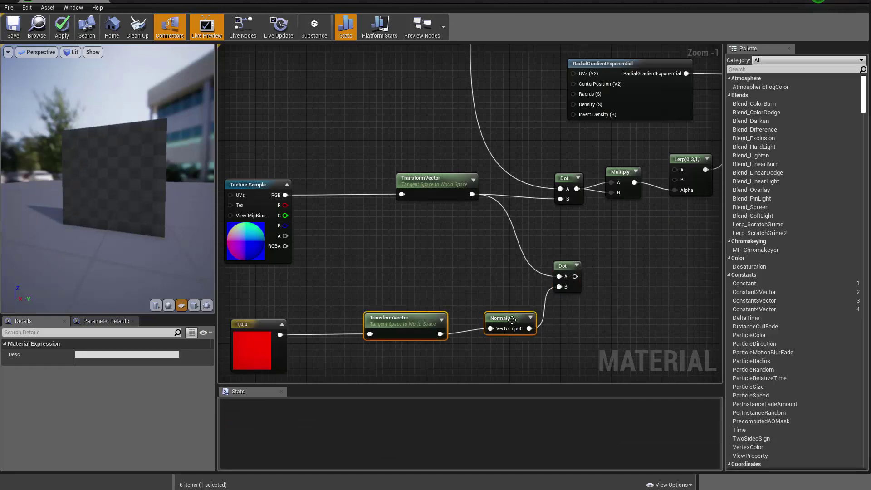
{"action": "left_click_drag", "start_coordinate": [510, 320], "coordinate": [466, 326]}
{"action": "left_click_drag", "start_coordinate": [377, 338], "coordinate": [376, 331]}
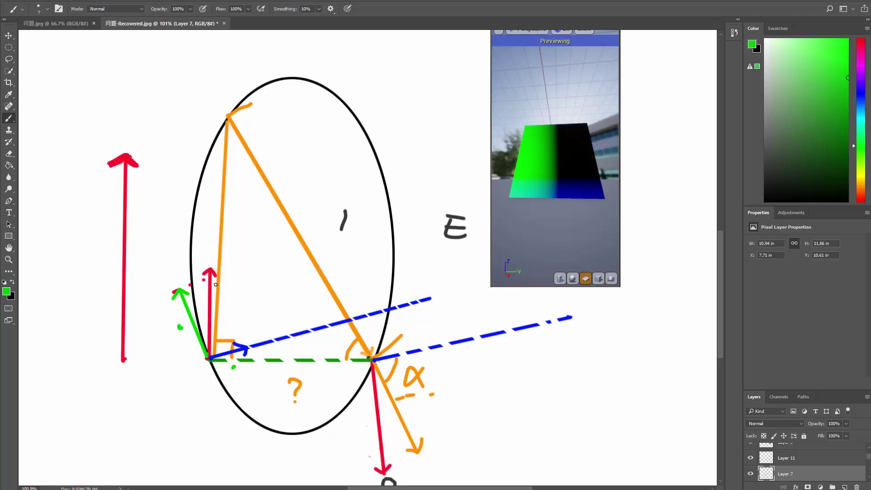
{"action": "left_click_drag", "start_coordinate": [216, 280], "coordinate": [227, 332]}
{"action": "key", "text": "ctrl+z"}
{"action": "key", "text": "ctrl+z"}
{"action": "key", "text": "ctrl+z"}
{"action": "key", "text": "ctrl+z"}
{"action": "key", "text": "ctrl+z"}
{"action": "key", "text": "ctrl+z"}
In the Photoshop diagram, draw a green arrow from the short red arrow's tip down to the blue arrow.
{"action": "left_click_drag", "start_coordinate": [215, 278], "coordinate": [230, 363]}
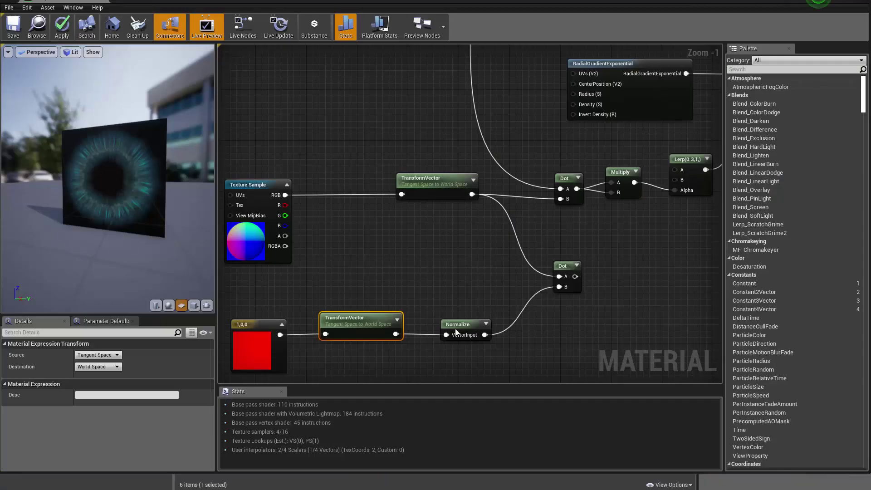
{"action": "scroll", "coordinate": [488, 287], "scroll_direction": "up", "scroll_amount": 3}
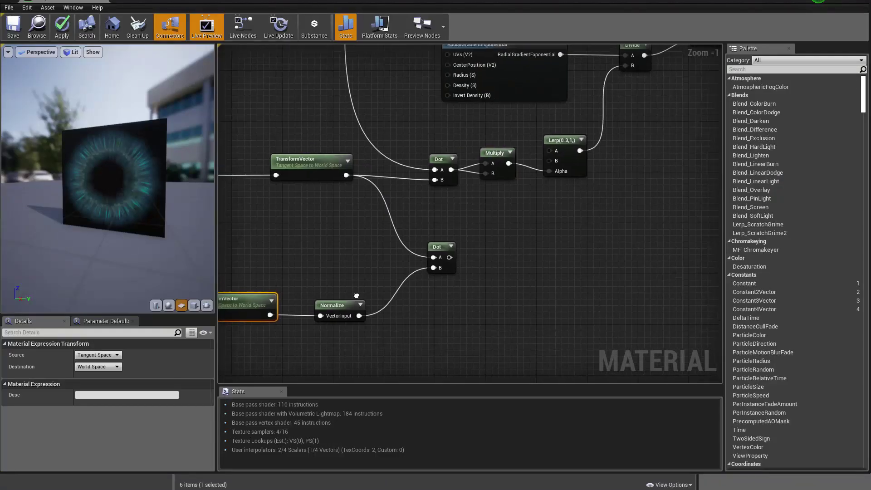
In the Unreal material graph, add a Multiply node taking the lower Dot as A and the upper TransformVector as B.
{"action": "left_click", "coordinate": [504, 255]}
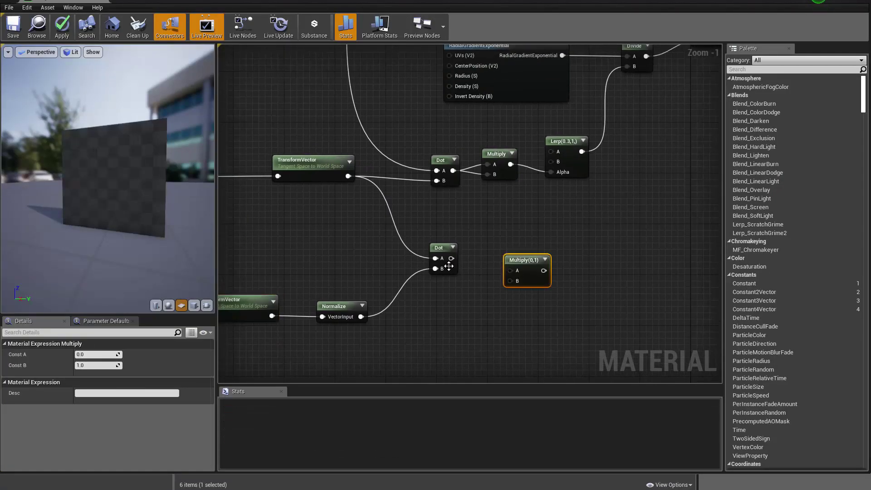
{"action": "mouse_move", "coordinate": [451, 258]}
{"action": "left_mouse_down"}
{"action": "mouse_move", "coordinate": [458, 268]}
{"action": "mouse_move", "coordinate": [515, 274]}
{"action": "mouse_move", "coordinate": [437, 262]}
{"action": "left_mouse_up"}
{"action": "left_click_drag", "start_coordinate": [348, 176], "coordinate": [510, 280]}
{"action": "right_click_drag", "start_coordinate": [412, 227], "coordinate": [331, 242]}
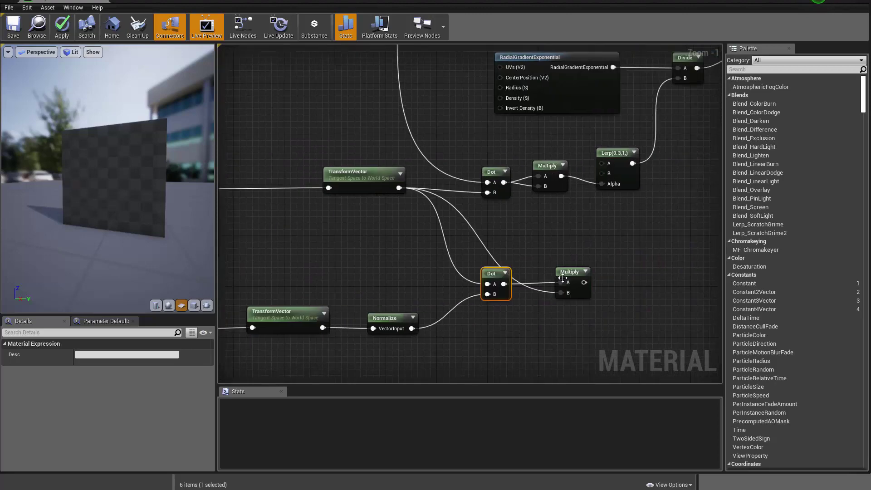
{"action": "right_click_drag", "start_coordinate": [560, 273], "coordinate": [501, 241]}
{"action": "left_click_drag", "start_coordinate": [509, 252], "coordinate": [504, 248]}
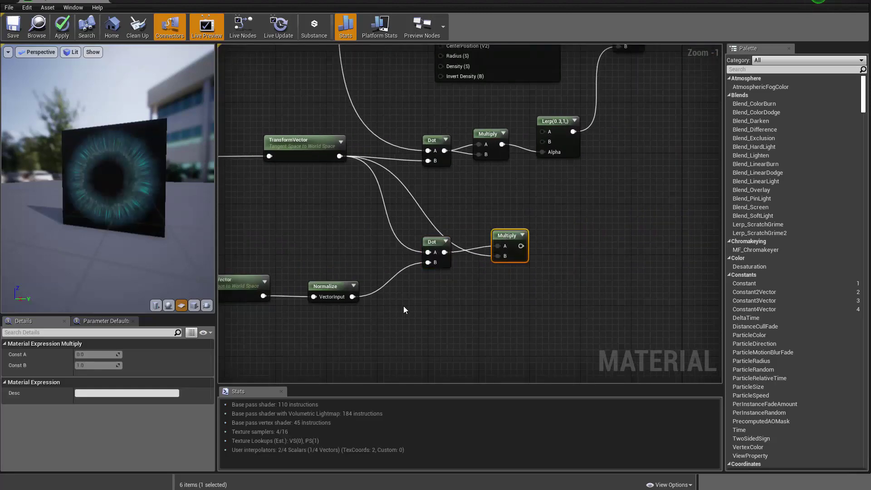
Raise the lower TransformVector and Normalize nodes, and place the new Dot and Multiply nodes below their row.
{"action": "right_click_drag", "start_coordinate": [297, 257], "coordinate": [474, 272]}
{"action": "left_click_drag", "start_coordinate": [292, 274], "coordinate": [510, 263]}
{"action": "right_click_drag", "start_coordinate": [622, 243], "coordinate": [510, 257]}
{"action": "left_click_drag", "start_coordinate": [511, 257], "coordinate": [567, 301]}
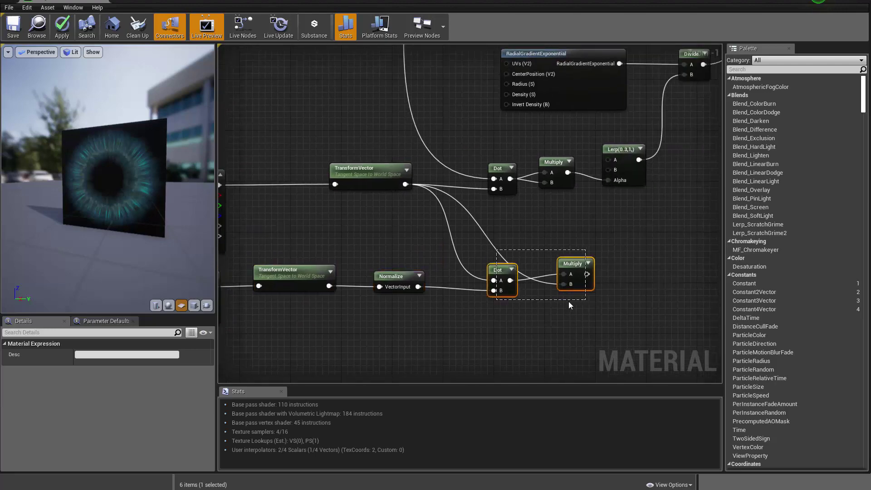
{"action": "left_click_drag", "start_coordinate": [507, 278], "coordinate": [501, 334]}
{"action": "right_click_drag", "start_coordinate": [583, 279], "coordinate": [508, 283]}
{"action": "left_click", "coordinate": [508, 283]}
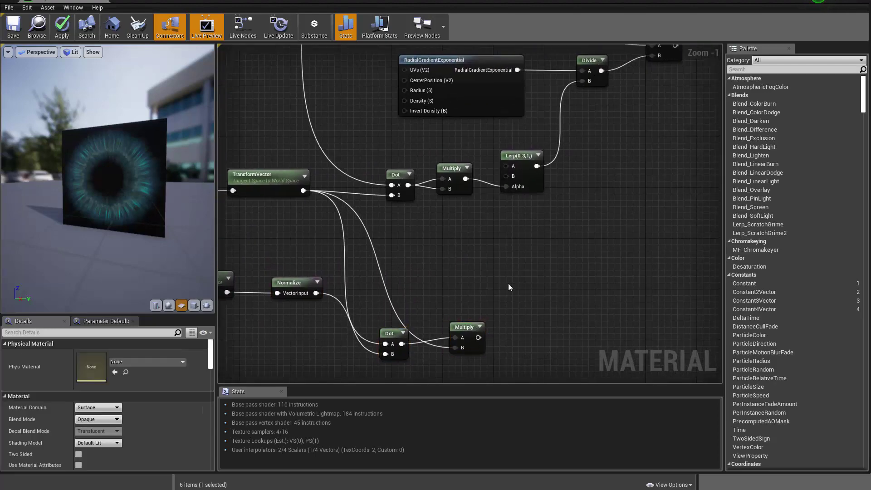
Add a Subtract node with the Normalize output as A and the lower Multiply output as B.
{"action": "right_click", "coordinate": [506, 285]}
{"action": "type", "text": "s"}
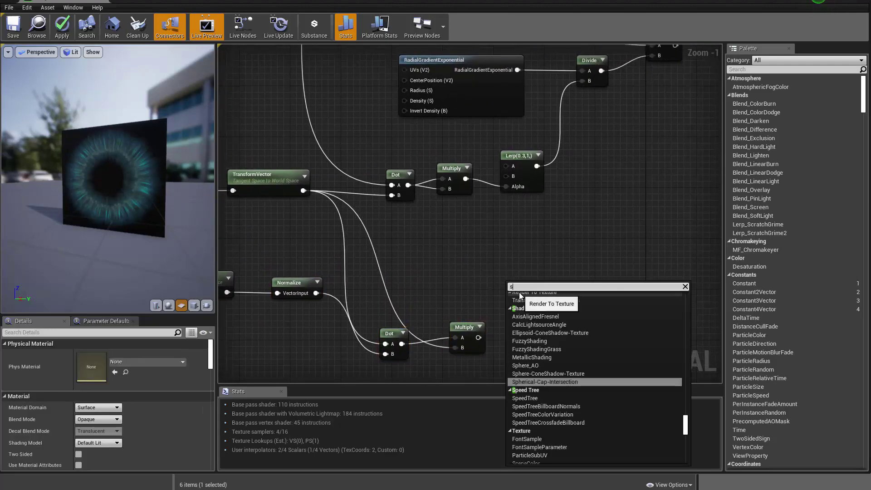
{"action": "type", "text": "ubt"}
{"action": "key", "text": "Return"}
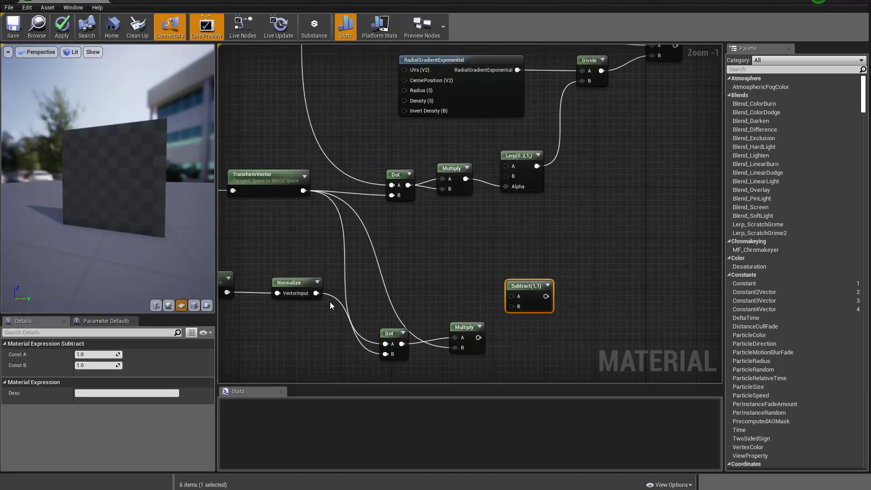
{"action": "left_click_drag", "start_coordinate": [316, 293], "coordinate": [478, 338]}
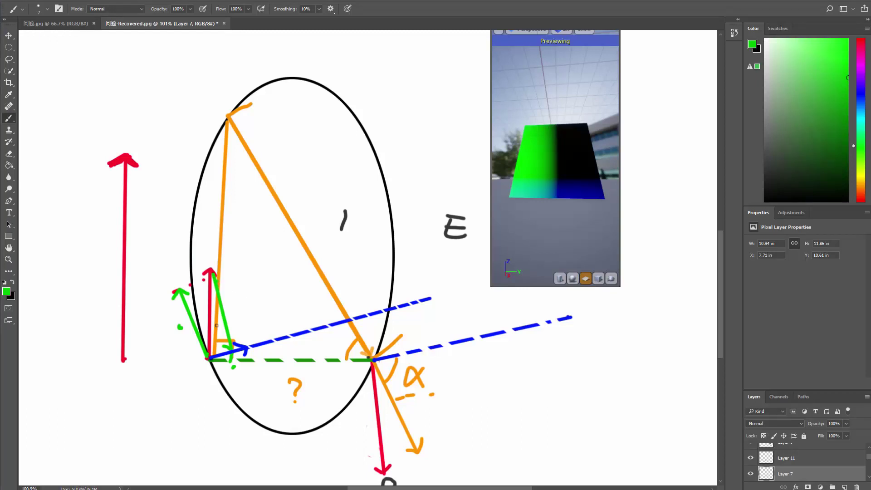
{"action": "left_click_drag", "start_coordinate": [227, 357], "coordinate": [224, 349]}
{"action": "left_click", "coordinate": [860, 179]}
{"action": "left_click", "coordinate": [860, 187]}
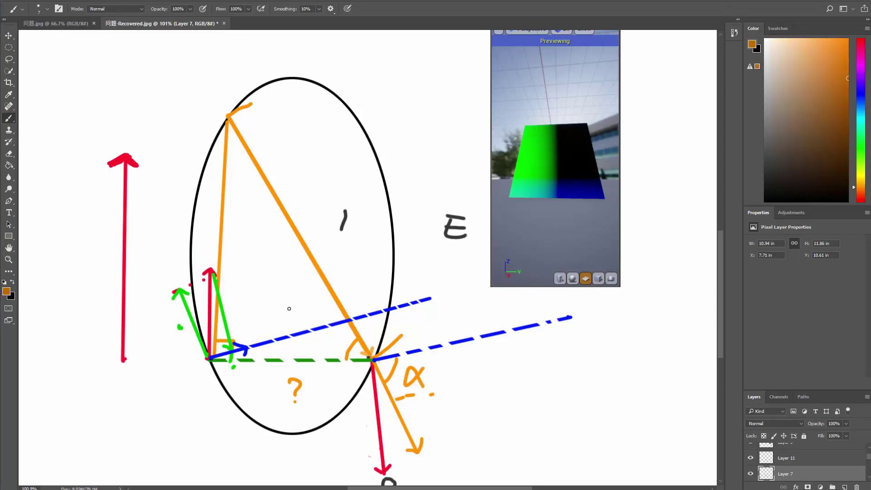
{"action": "left_click", "coordinate": [233, 349], "text": "alt"}
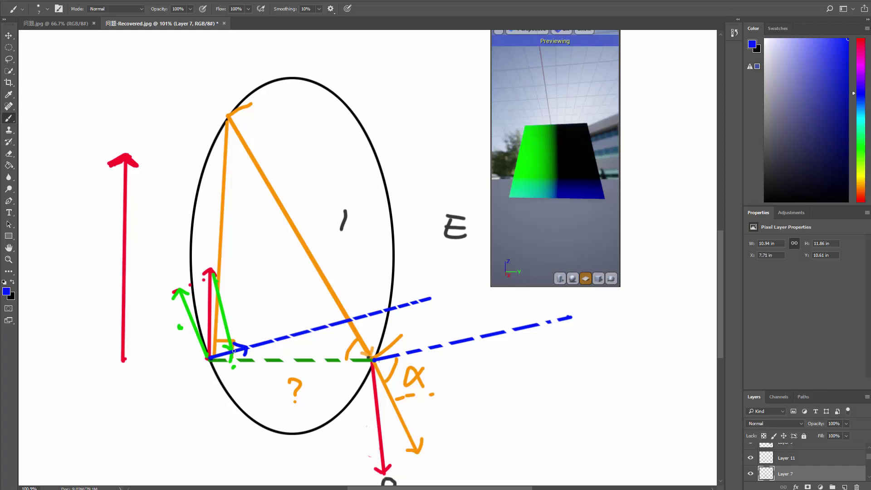
{"action": "left_click", "coordinate": [860, 155]}
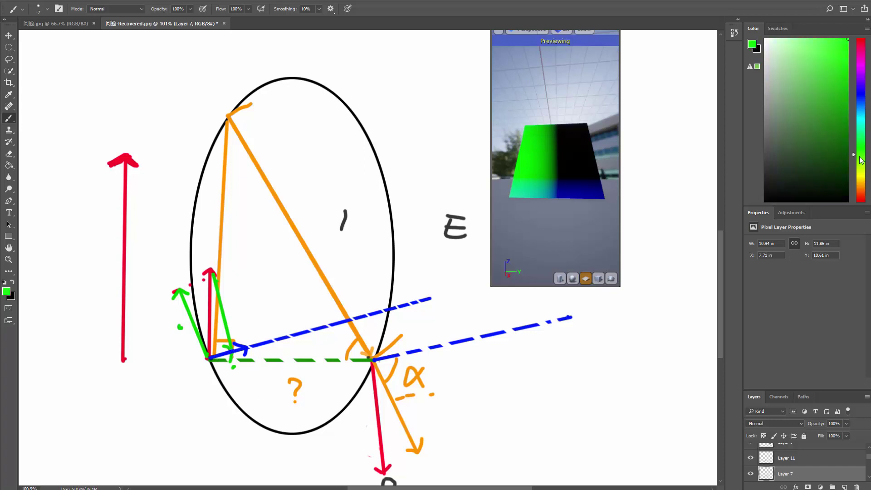
{"action": "left_click", "coordinate": [860, 174]}
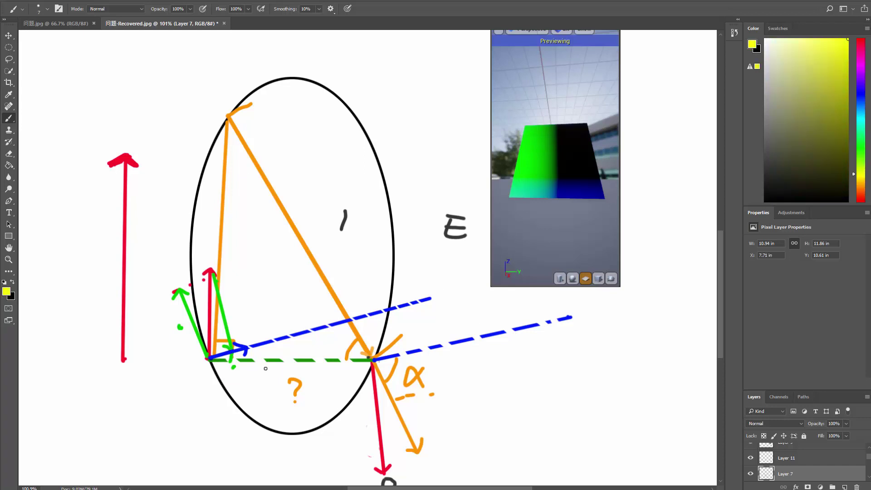
{"action": "left_click", "coordinate": [230, 352], "text": "alt"}
{"action": "key", "text": "v"}
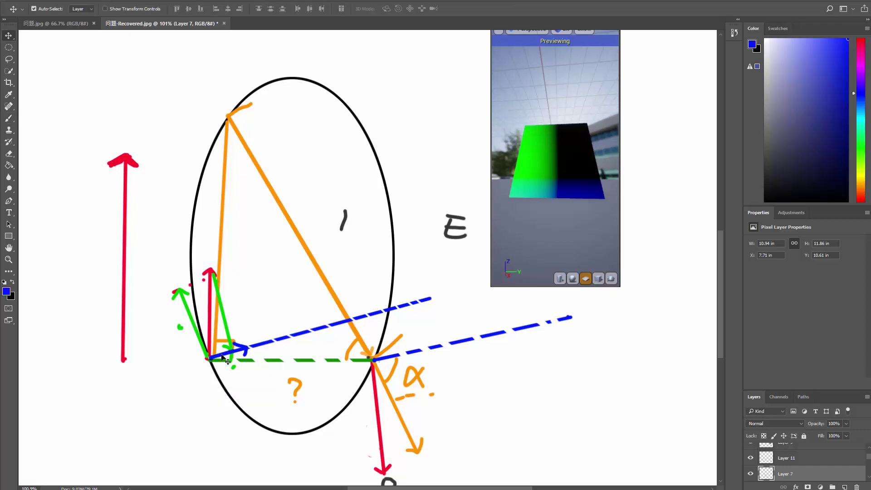
On Layer 11 of the Photoshop diagram, draw a yellow line from the short red arrow's base toward the inner green arrow's tip.
{"action": "left_click", "coordinate": [226, 360]}
{"action": "left_click", "coordinate": [862, 176]}
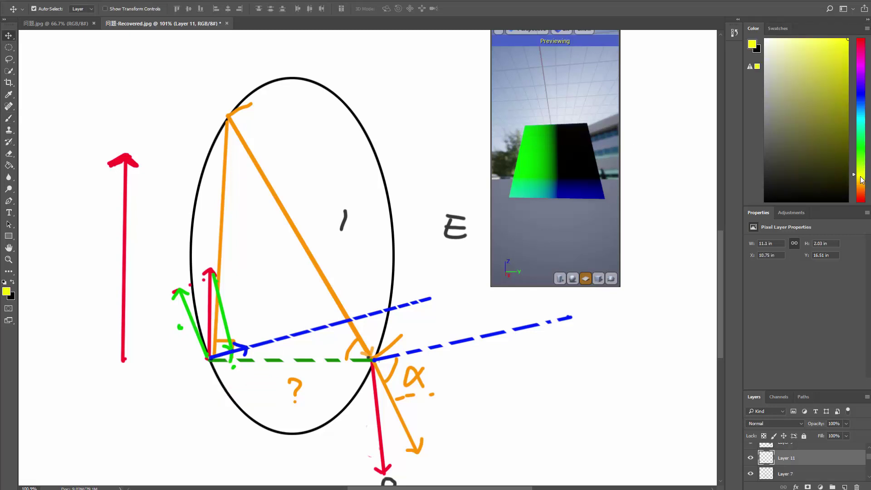
{"action": "left_click", "coordinate": [211, 361]}
{"action": "key", "text": "b"}
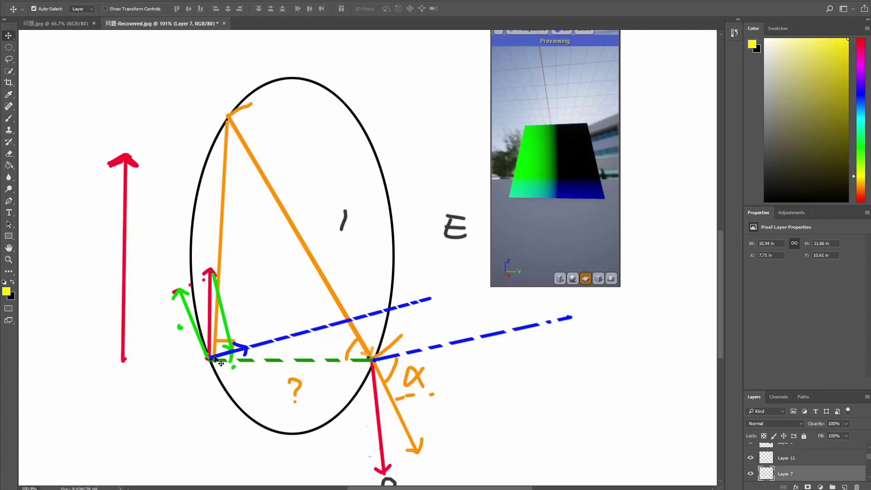
{"action": "left_click", "coordinate": [211, 356], "text": "ctrl"}
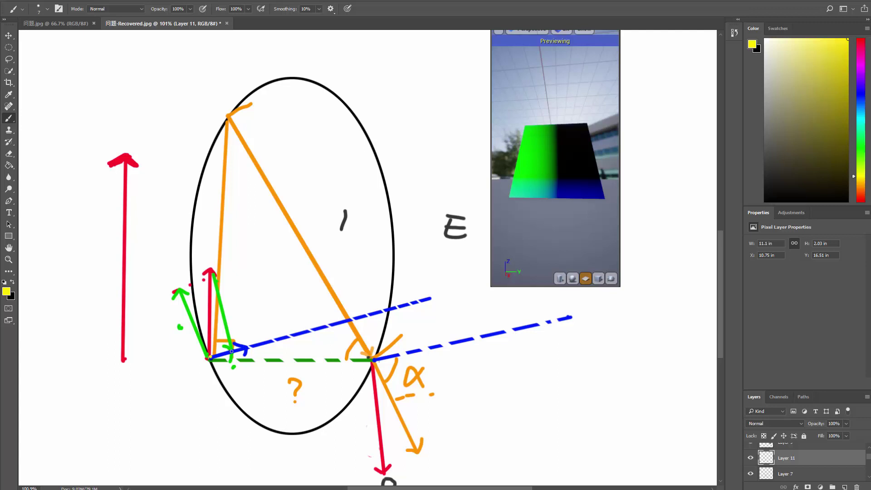
{"action": "mouse_move", "coordinate": [210, 357]}
{"action": "left_mouse_down"}
{"action": "mouse_move", "coordinate": [232, 350]}
{"action": "mouse_move", "coordinate": [226, 355]}
{"action": "left_mouse_up"}
{"action": "scroll", "coordinate": [176, 305], "scroll_direction": "up", "scroll_amount": 2, "text": "alt"}
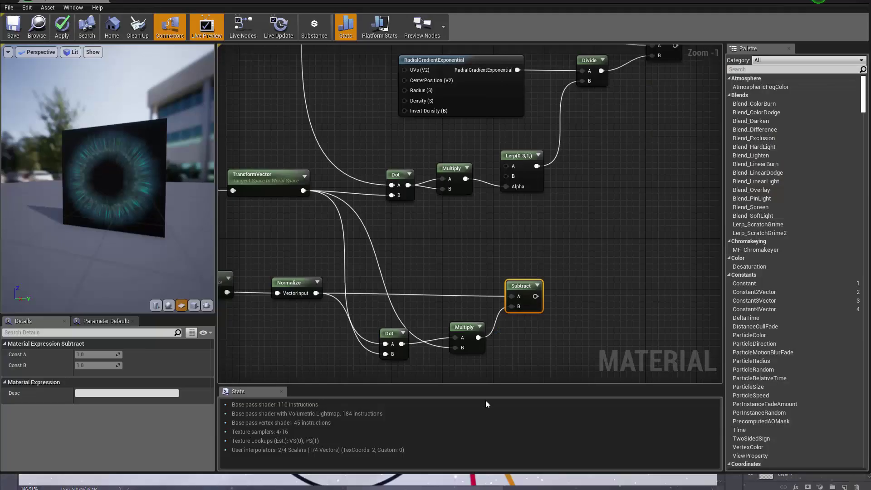
In the Unreal material graph, add a Normalize node after the Subtract, connect the Subtract output to it and align it.
{"action": "right_click_drag", "start_coordinate": [554, 327], "coordinate": [485, 322]}
{"action": "right_click_drag", "start_coordinate": [520, 285], "coordinate": [487, 276]}
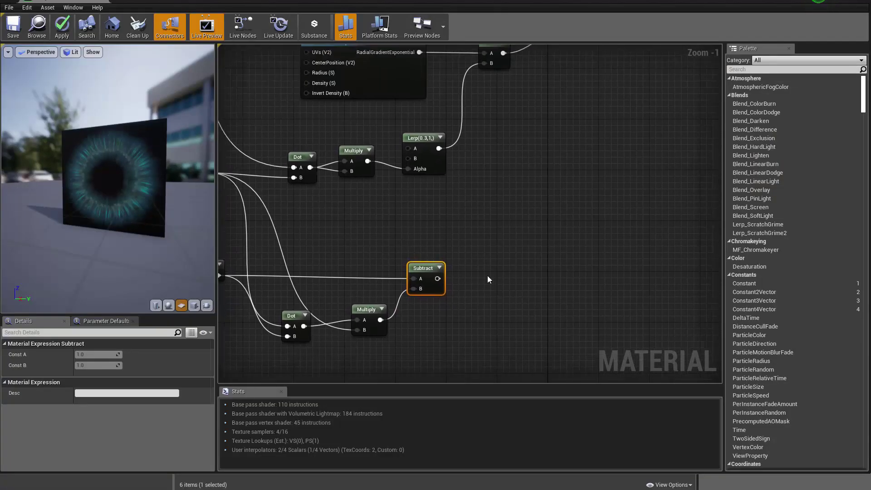
{"action": "right_click", "coordinate": [487, 276]}
{"action": "type", "text": "norm"}
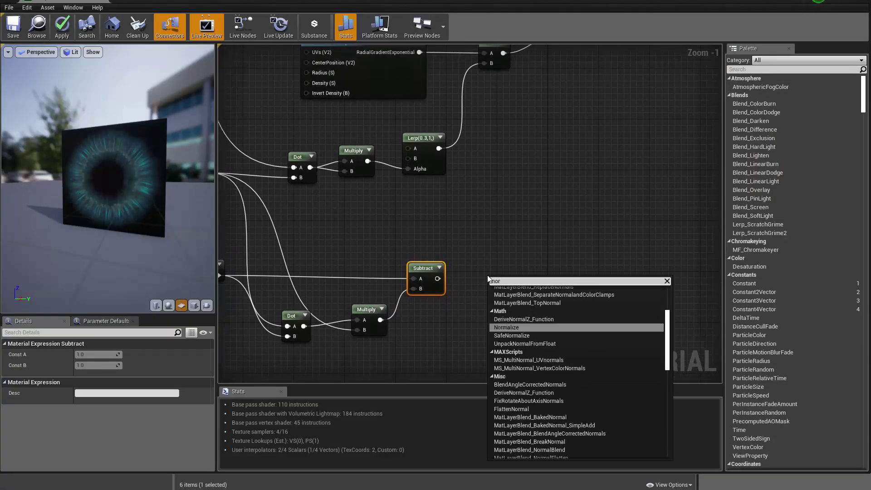
{"action": "key", "text": "Return"}
{"action": "left_click_drag", "start_coordinate": [437, 278], "coordinate": [494, 290]}
{"action": "left_click_drag", "start_coordinate": [501, 282], "coordinate": [498, 261]}
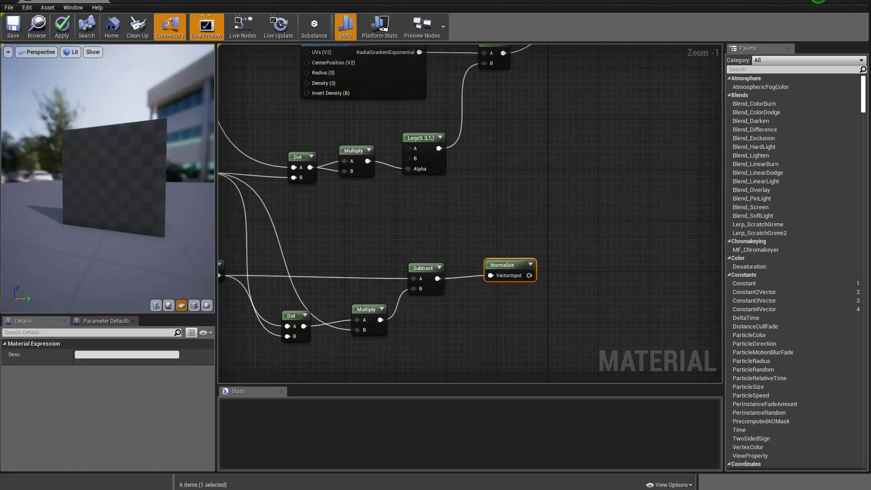
{"action": "right_click_drag", "start_coordinate": [546, 231], "coordinate": [458, 315]}
{"action": "scroll", "coordinate": [458, 315], "scroll_direction": "down", "scroll_amount": 2}
{"action": "left_click", "coordinate": [471, 167]}
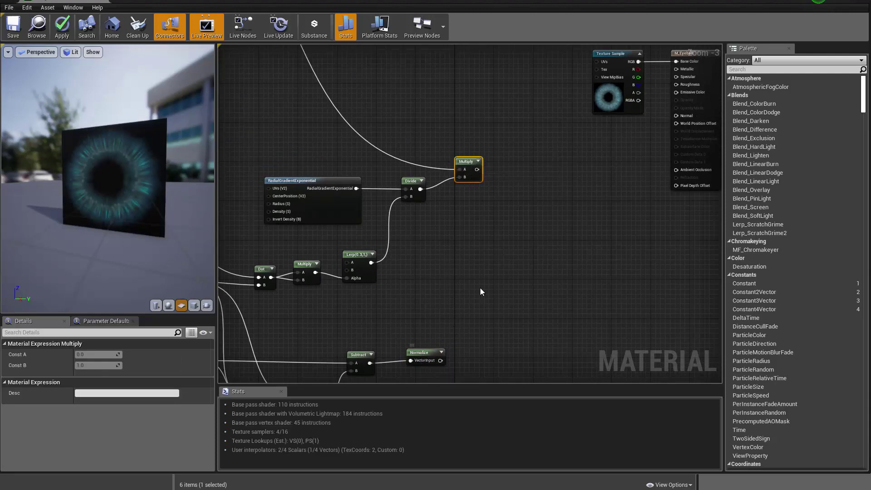
{"action": "right_click_drag", "start_coordinate": [480, 287], "coordinate": [456, 278]}
{"action": "left_click", "coordinate": [464, 235]}
{"action": "right_click_drag", "start_coordinate": [480, 235], "coordinate": [467, 258]}
{"action": "right_click", "coordinate": [481, 273]}
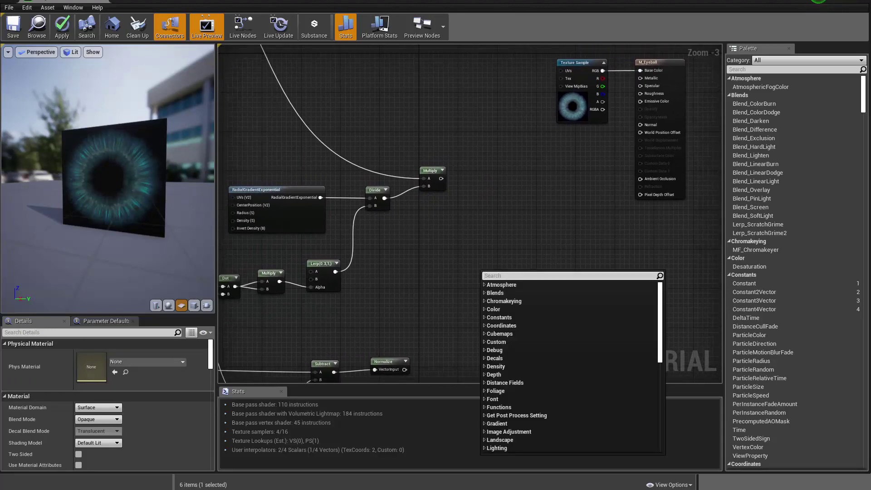
{"action": "type", "text": "normalize"}
{"action": "key", "text": "Return"}
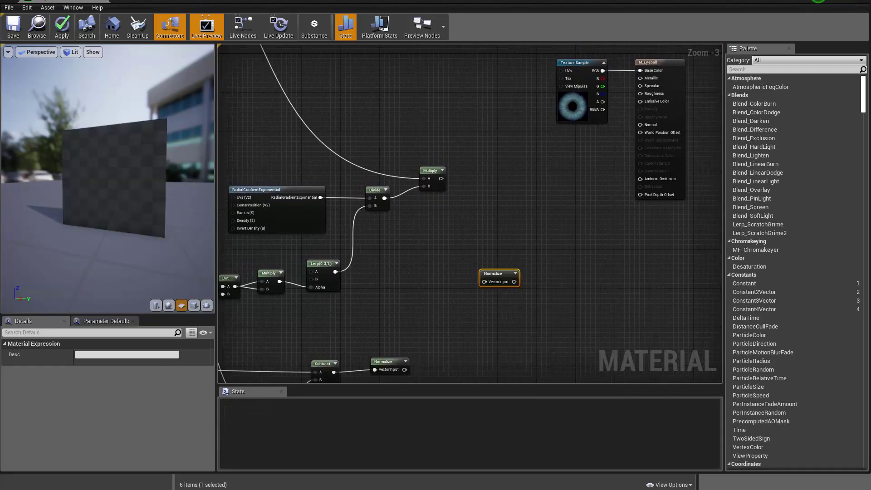
{"action": "left_click_drag", "start_coordinate": [440, 178], "coordinate": [436, 268]}
{"action": "left_click", "coordinate": [501, 254]}
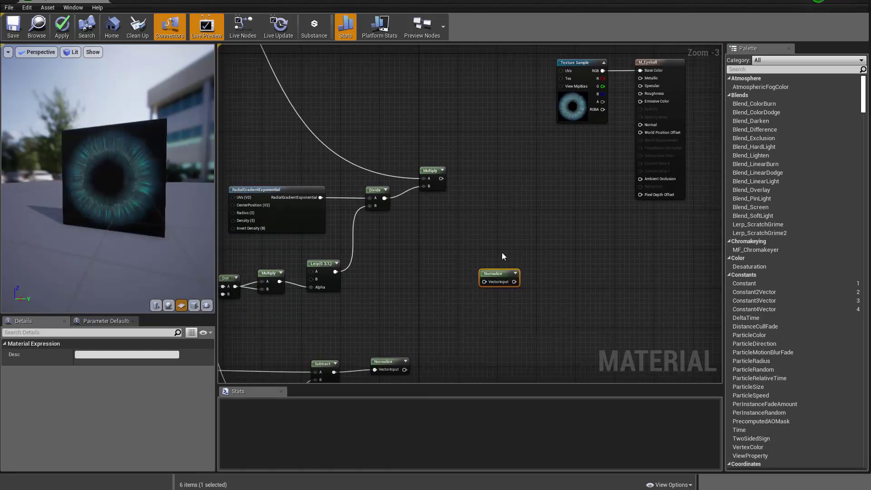
{"action": "left_click", "coordinate": [499, 275]}
{"action": "key", "text": "Delete"}
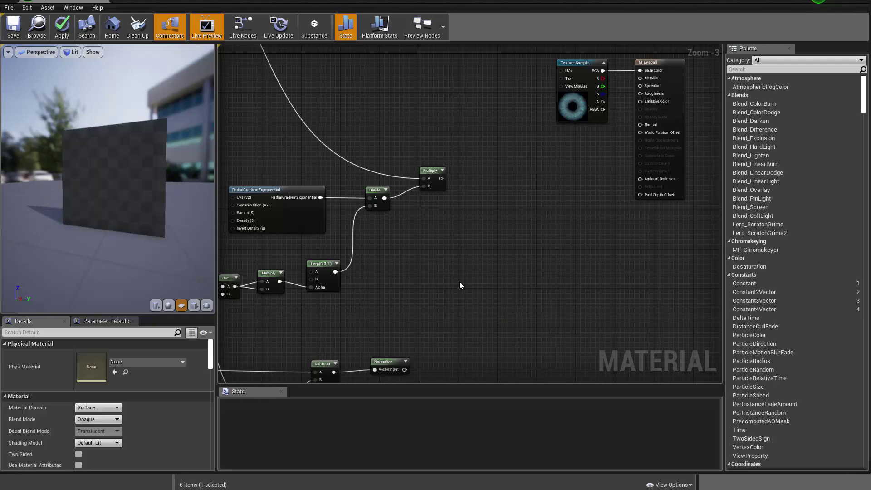
Add a DotProduct node with the upper Multiply output as A and the last Normalize output as B, and reposition it in line with the Normalize.
{"action": "right_click_drag", "start_coordinate": [459, 281], "coordinate": [463, 263]}
{"action": "left_click", "coordinate": [403, 342]}
{"action": "right_click_drag", "start_coordinate": [511, 276], "coordinate": [500, 265]}
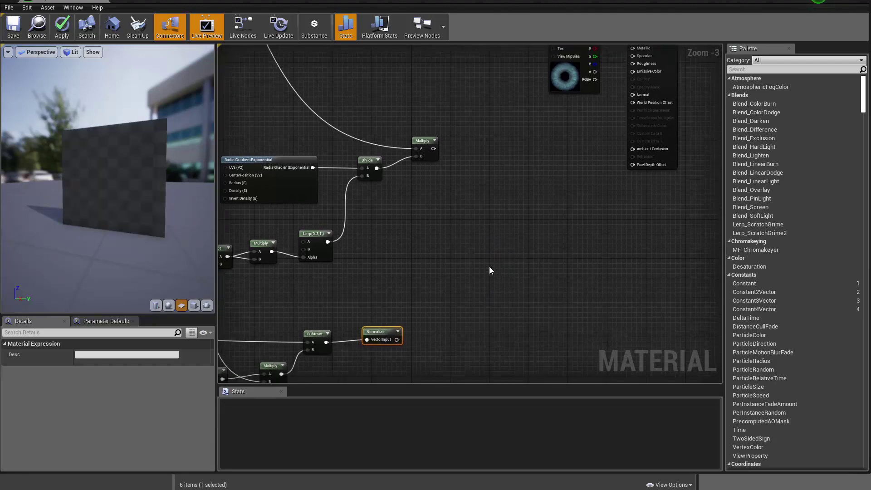
{"action": "right_click", "coordinate": [490, 268]}
{"action": "type", "text": "d"}
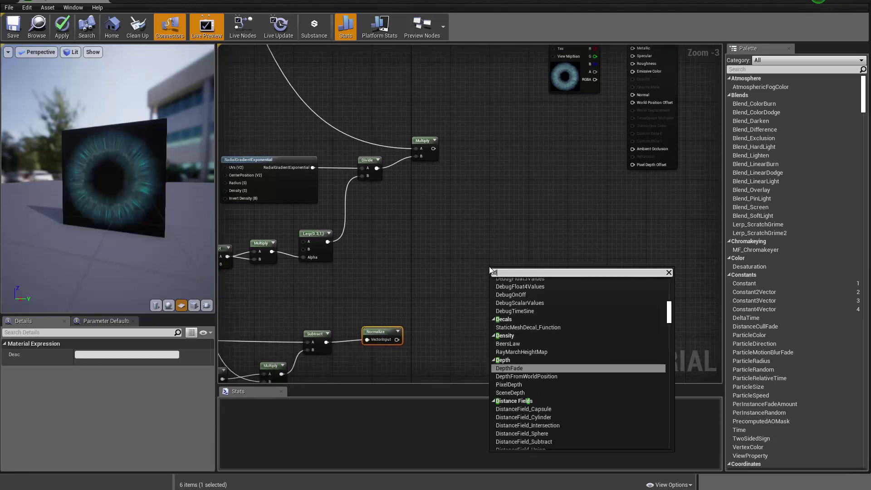
{"action": "type", "text": "ot"}
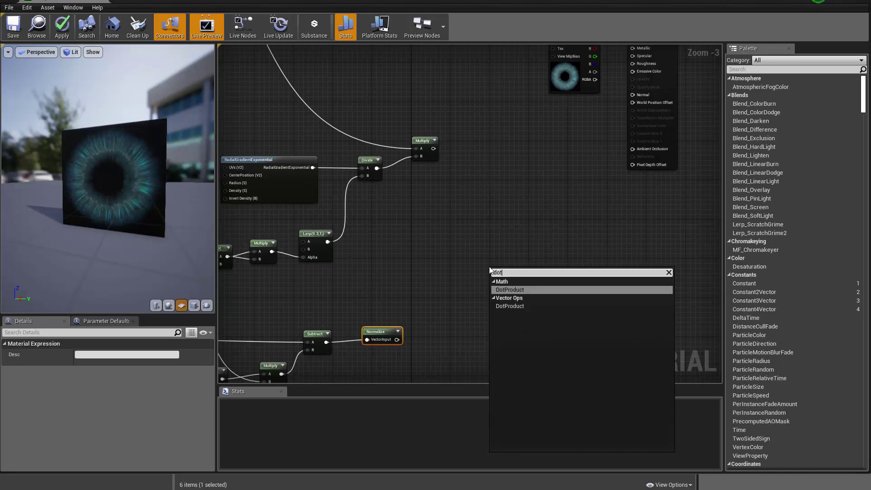
{"action": "key", "text": "Return"}
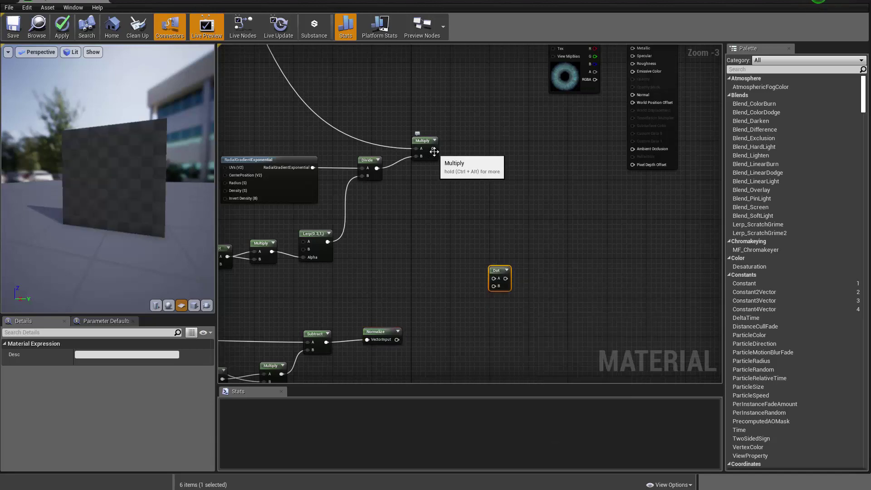
{"action": "left_click_drag", "start_coordinate": [434, 152], "coordinate": [394, 341]}
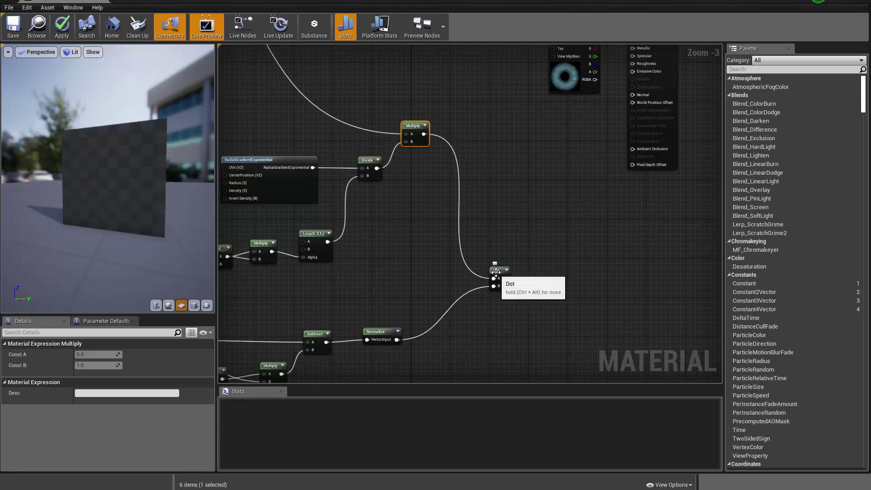
{"action": "left_click_drag", "start_coordinate": [496, 272], "coordinate": [507, 323]}
In the Photoshop diagram, draw a yellow line on Layer 11 from above the long red arrow down to the outer green arrow's tip.
{"action": "right_click_drag", "start_coordinate": [381, 178], "coordinate": [464, 268]}
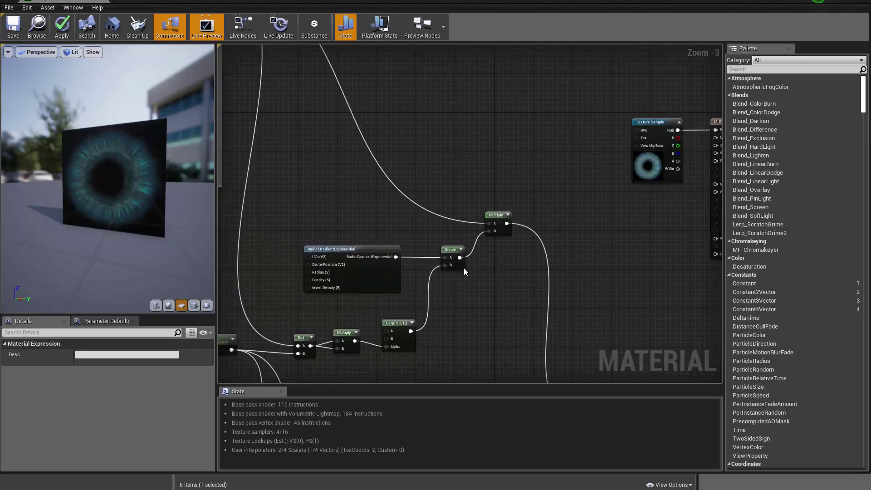
{"action": "scroll", "coordinate": [586, 343], "scroll_direction": "down", "scroll_amount": 3}
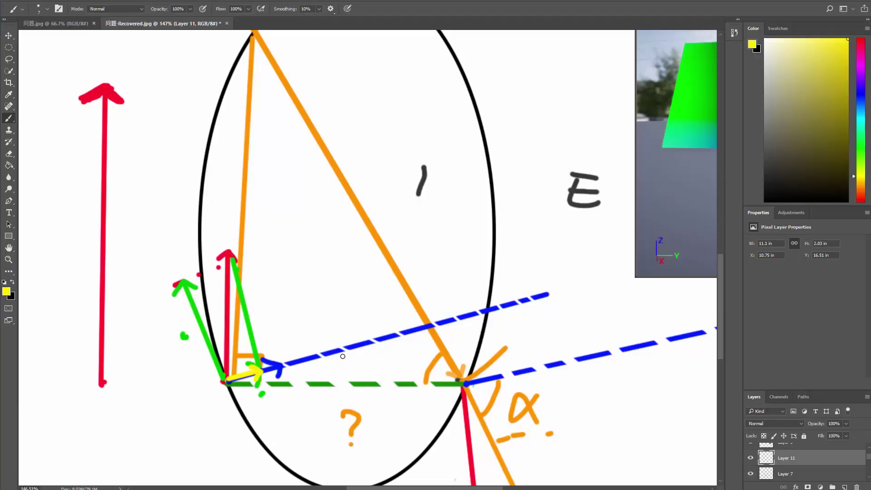
{"action": "scroll", "coordinate": [293, 362], "scroll_direction": "down", "scroll_amount": 2, "text": "alt"}
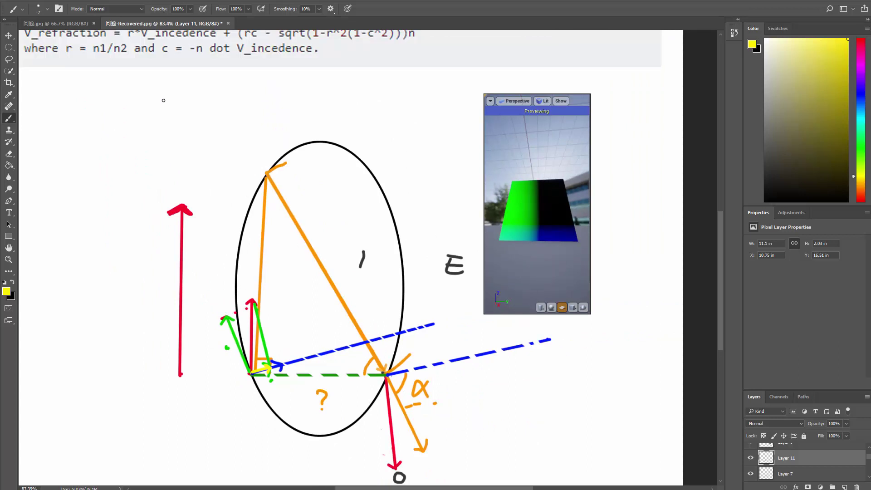
{"action": "left_click", "coordinate": [145, 81]}
{"action": "left_click_drag", "start_coordinate": [166, 114], "coordinate": [236, 323]}
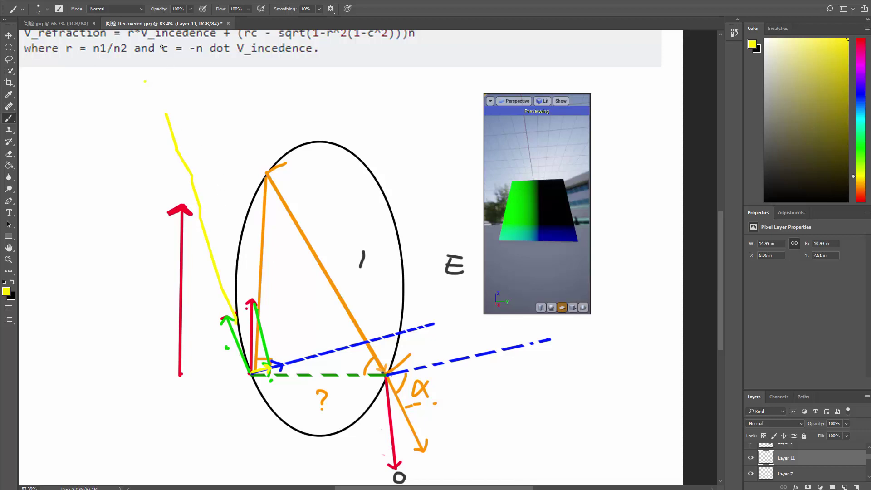
Add yellow dashes down to the orange arrowhead on the eye outline, and extend the long yellow line upward with a curved stroke at its end.
{"action": "left_click_drag", "start_coordinate": [183, 72], "coordinate": [191, 84]}
{"action": "left_click", "coordinate": [217, 113]}
{"action": "left_click_drag", "start_coordinate": [237, 135], "coordinate": [272, 181]}
{"action": "left_click_drag", "start_coordinate": [142, 49], "coordinate": [157, 115]}
{"action": "left_click_drag", "start_coordinate": [140, 57], "coordinate": [51, 91]}
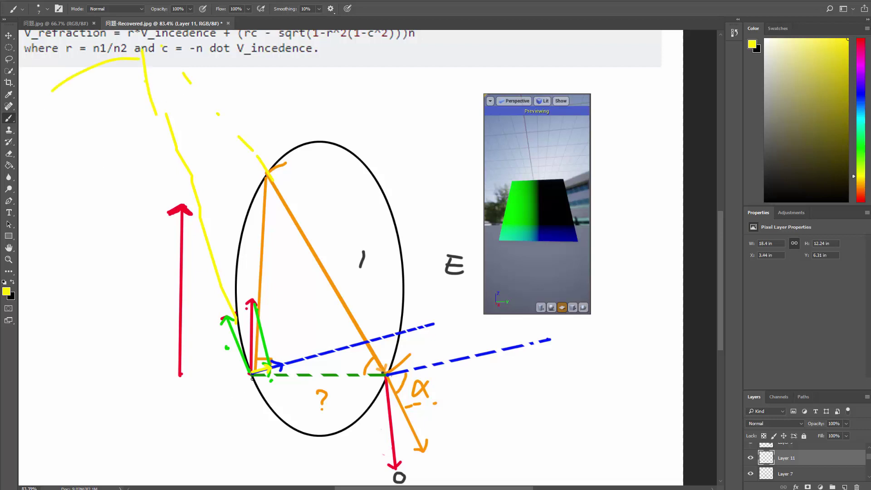
{"action": "left_click_drag", "start_coordinate": [252, 378], "coordinate": [199, 405]}
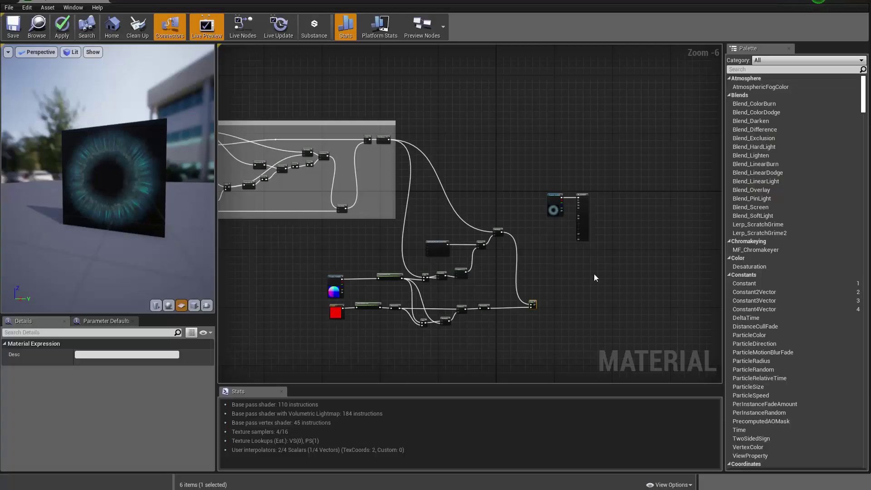
In the Unreal material graph, move the iris Texture Sample and M_Eyeball nodes farther right and down, clear of the Dot node.
{"action": "right_click_drag", "start_coordinate": [594, 273], "coordinate": [507, 272]}
{"action": "scroll", "coordinate": [508, 272], "scroll_direction": "up", "scroll_amount": 3}
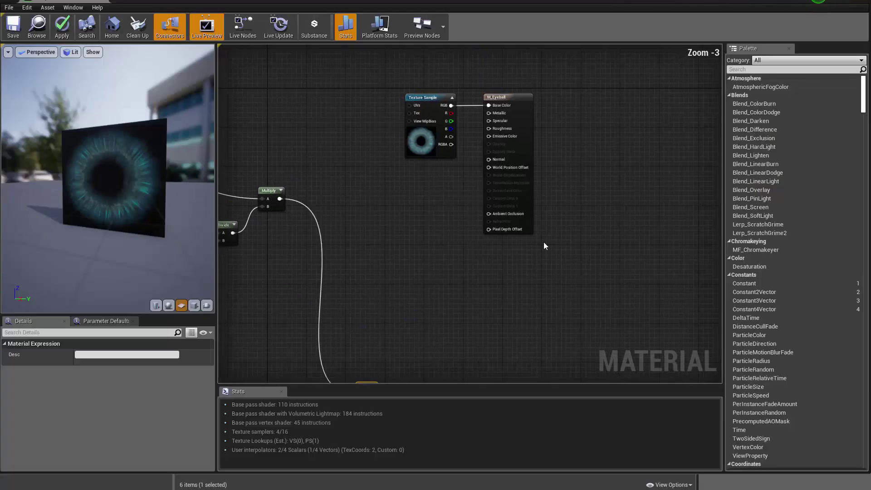
{"action": "left_click_drag", "start_coordinate": [543, 241], "coordinate": [451, 144]}
{"action": "left_click_drag", "start_coordinate": [372, 137], "coordinate": [503, 231]}
{"action": "left_click_drag", "start_coordinate": [425, 140], "coordinate": [697, 309]}
Add a MakeFloat2 node to the right of the new Dot node.
{"action": "right_click_drag", "start_coordinate": [484, 379], "coordinate": [442, 224]}
{"action": "scroll", "coordinate": [430, 227], "scroll_direction": "up", "scroll_amount": 2}
{"action": "right_click_drag", "start_coordinate": [301, 197], "coordinate": [361, 223]}
{"action": "right_click", "coordinate": [421, 235]}
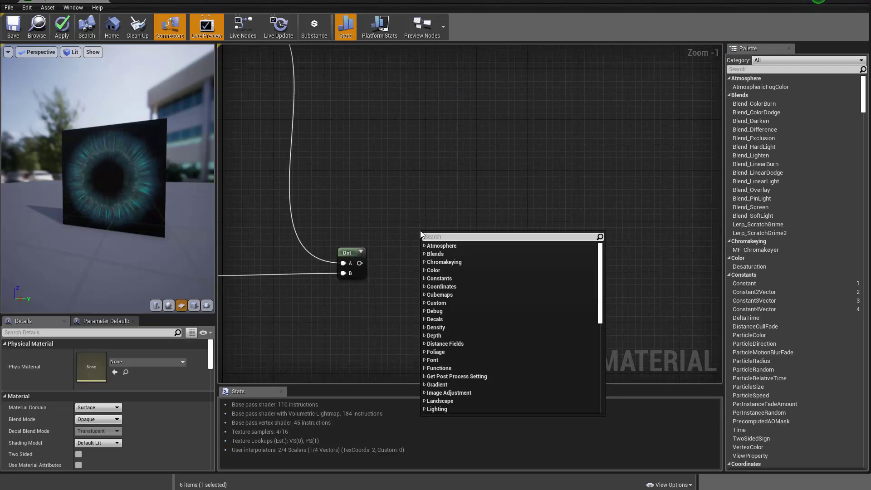
{"action": "type", "text": "make"}
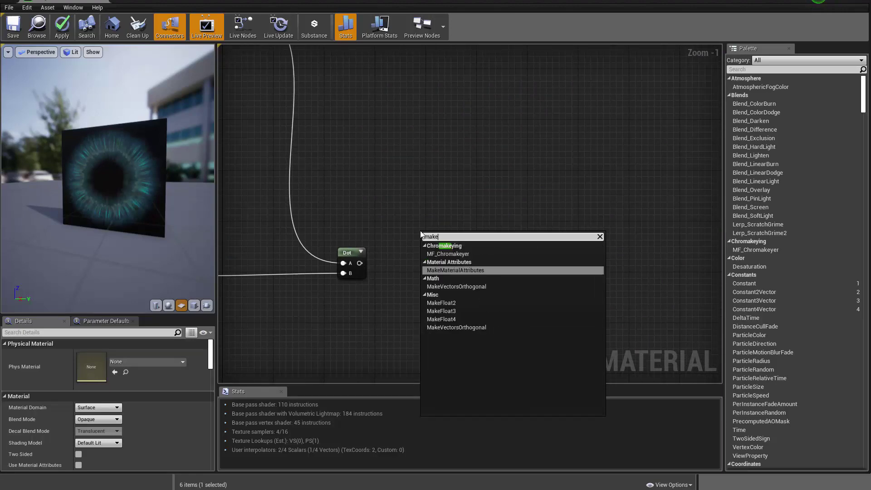
{"action": "key", "text": "Up"}
{"action": "key", "text": "Down"}
{"action": "key", "text": "Down"}
{"action": "key", "text": "Down"}
{"action": "key", "text": "Return"}
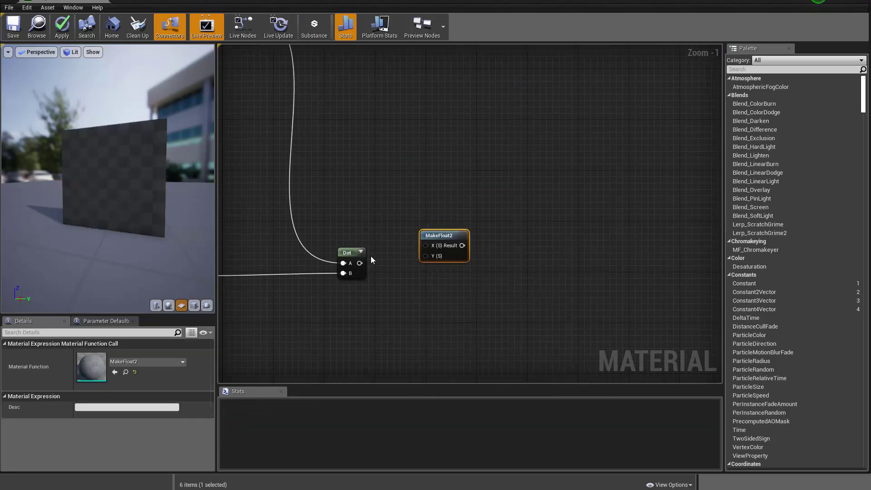
Connect the Dot output to the X input of MakeFloat2 and place MakeFloat2 slightly below the Dot's row.
{"action": "left_click_drag", "start_coordinate": [362, 264], "coordinate": [443, 252]}
{"action": "scroll", "coordinate": [385, 263], "scroll_direction": "down", "scroll_amount": 3}
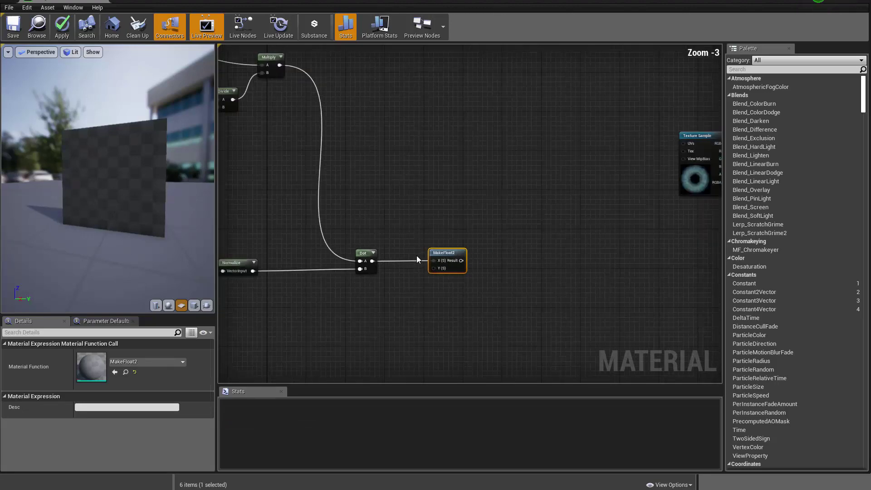
{"action": "right_click_drag", "start_coordinate": [416, 255], "coordinate": [554, 236]}
{"action": "scroll", "coordinate": [581, 266], "scroll_direction": "up", "scroll_amount": 3}
{"action": "left_click_drag", "start_coordinate": [561, 249], "coordinate": [570, 287]}
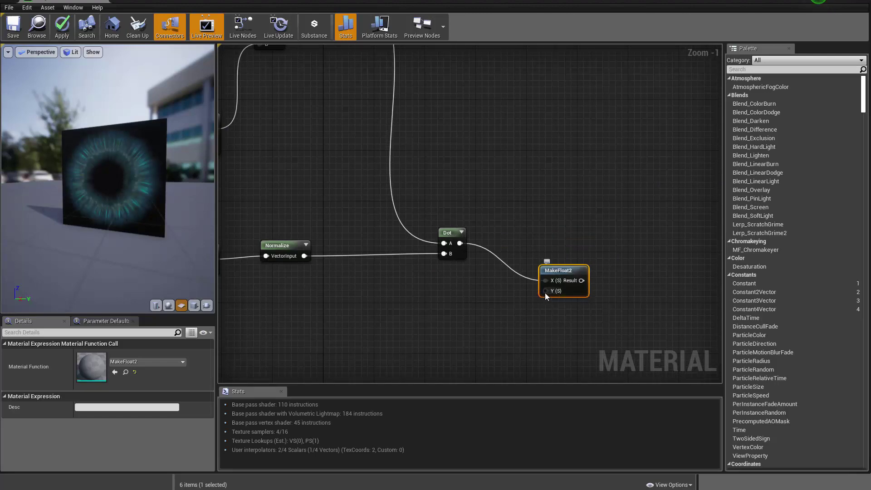
Add a CrossProduct node below the Normalize that follows the Subtract.
{"action": "right_click_drag", "start_coordinate": [353, 365], "coordinate": [548, 352]}
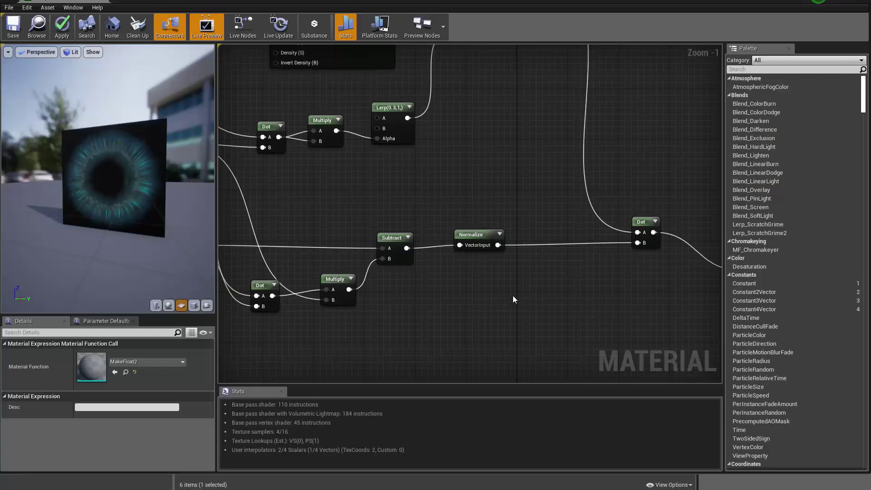
{"action": "scroll", "coordinate": [513, 295], "scroll_direction": "up", "scroll_amount": 2}
{"action": "right_click_drag", "start_coordinate": [512, 295], "coordinate": [383, 314]}
{"action": "scroll", "coordinate": [418, 274], "scroll_direction": "up", "scroll_amount": 1}
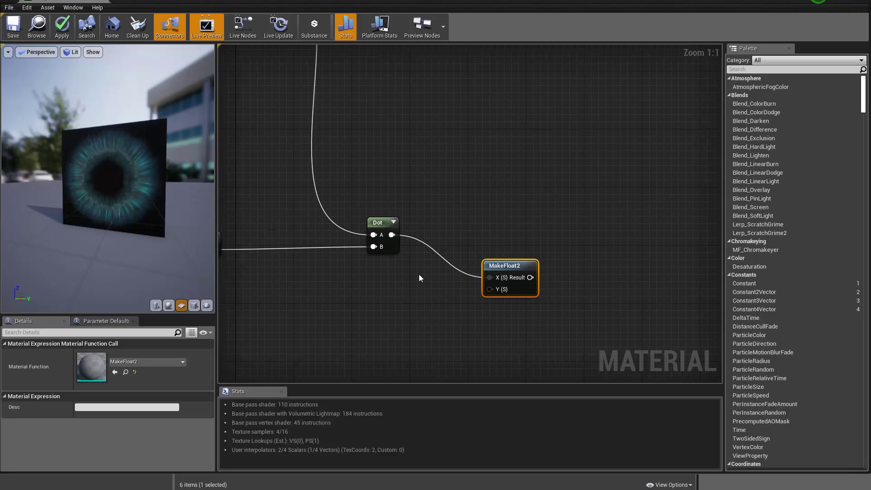
{"action": "right_click_drag", "start_coordinate": [419, 278], "coordinate": [438, 272]}
{"action": "left_click_drag", "start_coordinate": [517, 266], "coordinate": [529, 264]}
{"action": "right_click_drag", "start_coordinate": [326, 283], "coordinate": [450, 263]}
{"action": "right_click", "coordinate": [468, 276]}
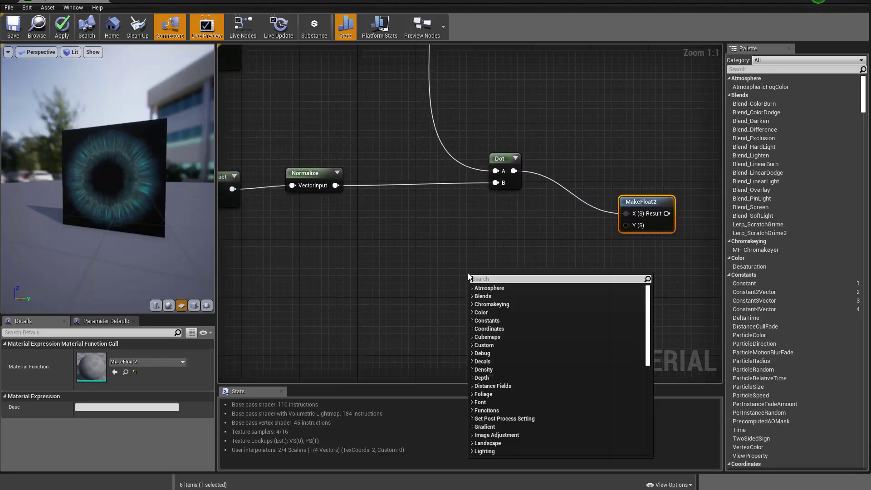
{"action": "right_click_drag", "start_coordinate": [468, 276], "coordinate": [551, 229]}
{"action": "right_click", "coordinate": [535, 258]}
{"action": "type", "text": "cross"}
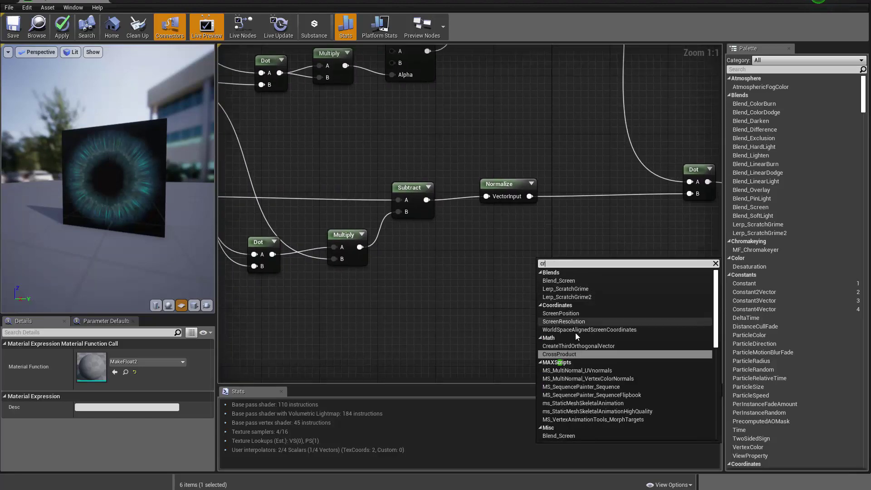
{"action": "key", "text": "Return"}
Connect the outputs of the last Normalize and the upper TransformVector to the CrossProduct node's inputs.
{"action": "left_click_drag", "start_coordinate": [534, 199], "coordinate": [543, 275]}
{"action": "right_click_drag", "start_coordinate": [549, 213], "coordinate": [565, 221]}
{"action": "right_click_drag", "start_coordinate": [439, 280], "coordinate": [578, 271]}
{"action": "right_click_drag", "start_coordinate": [433, 268], "coordinate": [337, 131]}
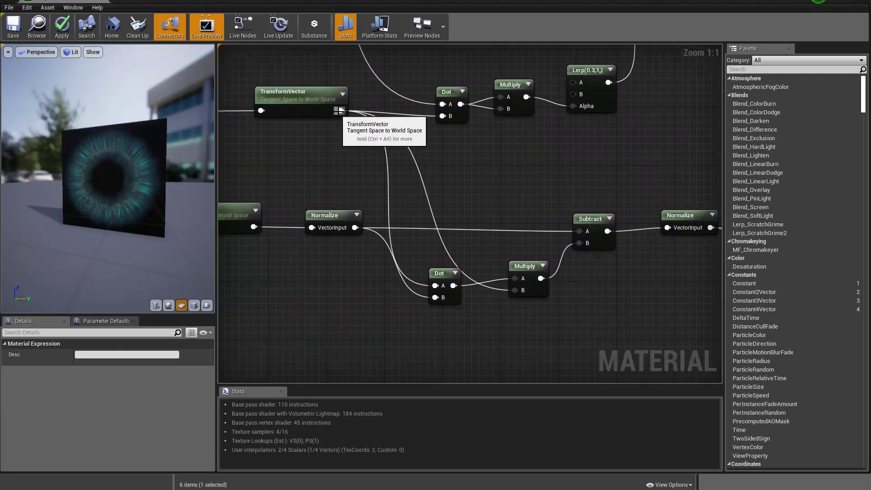
{"action": "left_click_drag", "start_coordinate": [340, 110], "coordinate": [516, 319]}
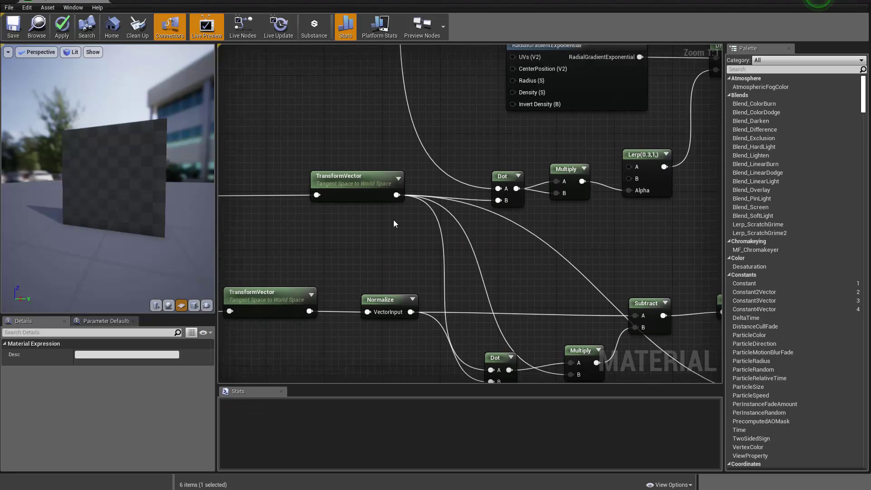
Move the upper TransformVector closer to the normal map Texture Sample and add a Normalize node just below it.
{"action": "right_click_drag", "start_coordinate": [393, 220], "coordinate": [440, 243]}
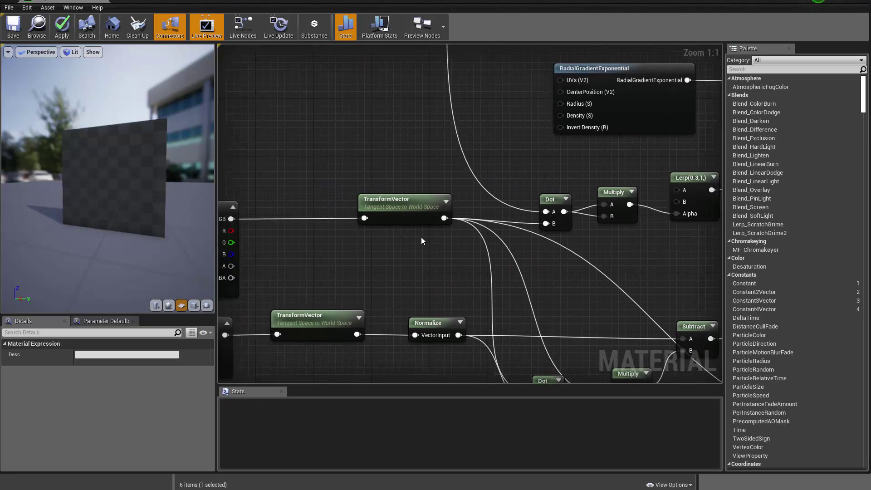
{"action": "left_click_drag", "start_coordinate": [399, 206], "coordinate": [340, 206]}
{"action": "left_click_drag", "start_coordinate": [420, 192], "coordinate": [431, 265]}
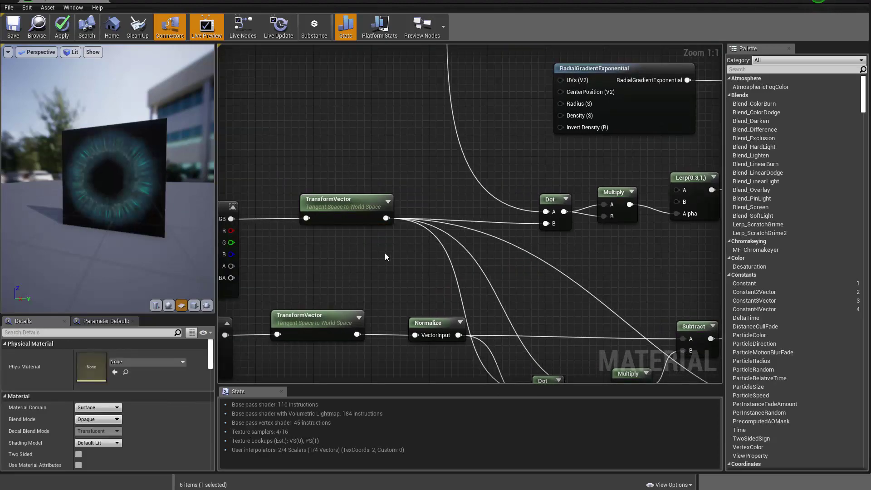
{"action": "left_click", "coordinate": [341, 216]}
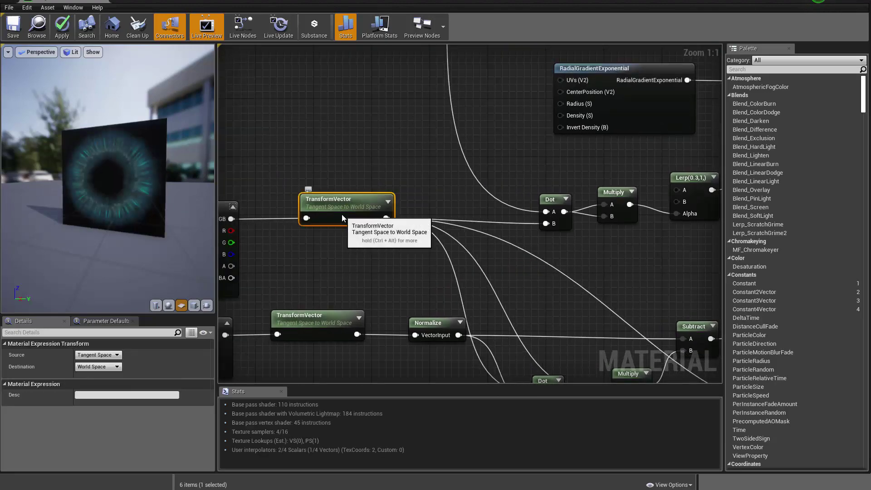
{"action": "right_click_drag", "start_coordinate": [346, 229], "coordinate": [348, 229]}
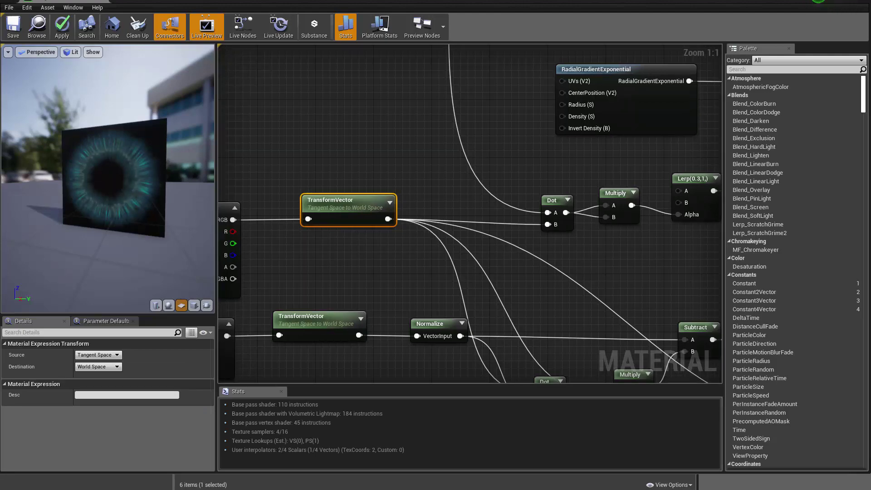
{"action": "right_click", "coordinate": [356, 251]}
{"action": "type", "text": "nor"}
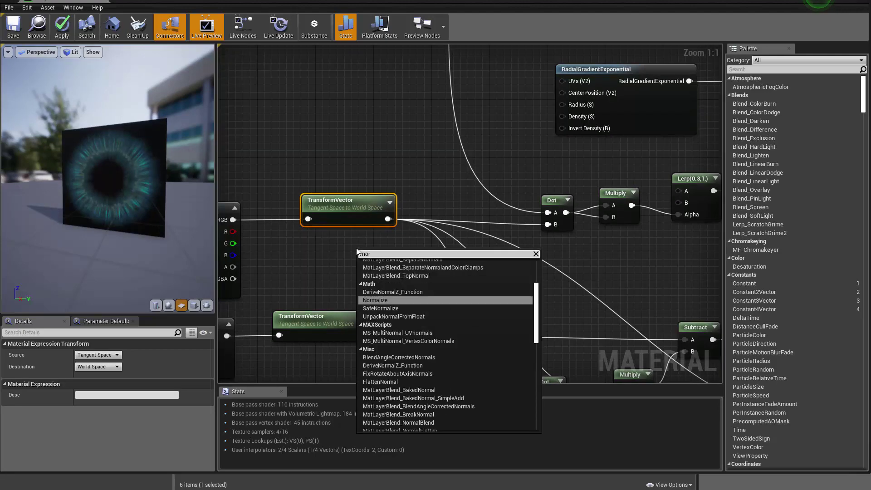
{"action": "key", "text": "Return"}
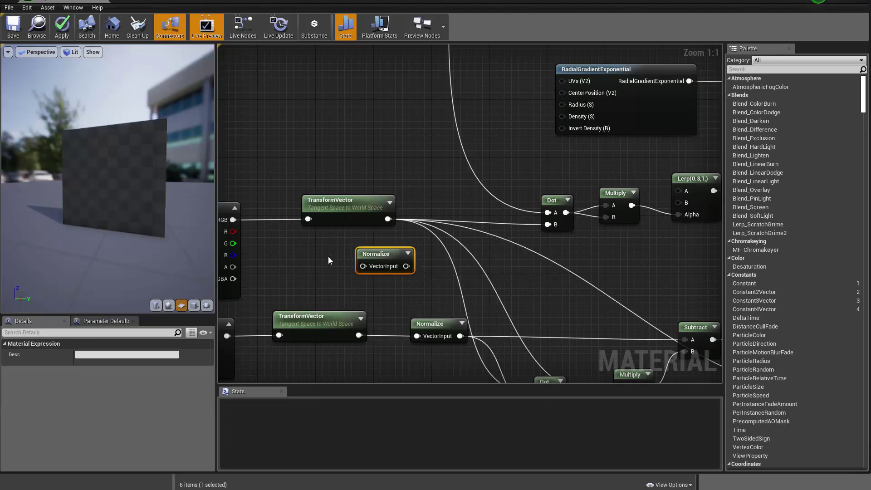
Transfer the upper TransformVector's outgoing wires to the new Normalize's output, and connect the TransformVector, shifted left, to its VectorInput.
{"action": "right_click_drag", "start_coordinate": [328, 257], "coordinate": [349, 256]}
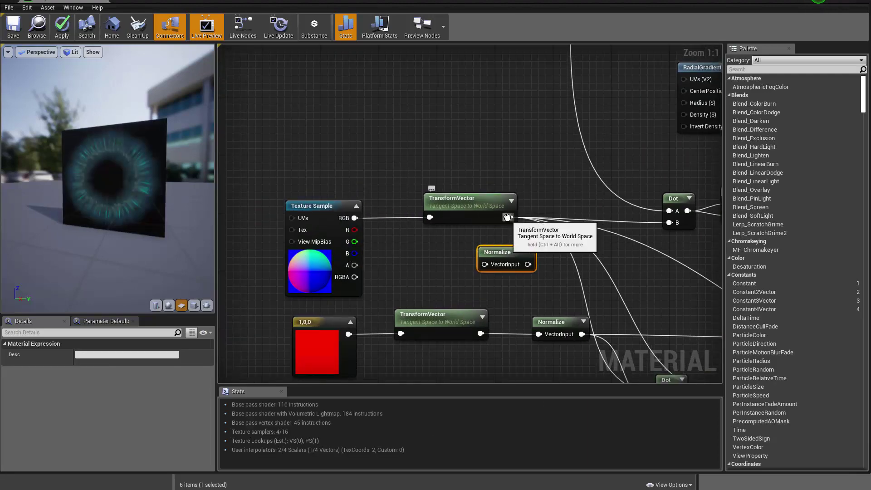
{"action": "left_click_drag", "start_coordinate": [509, 218], "coordinate": [532, 267], "text": "ctrl"}
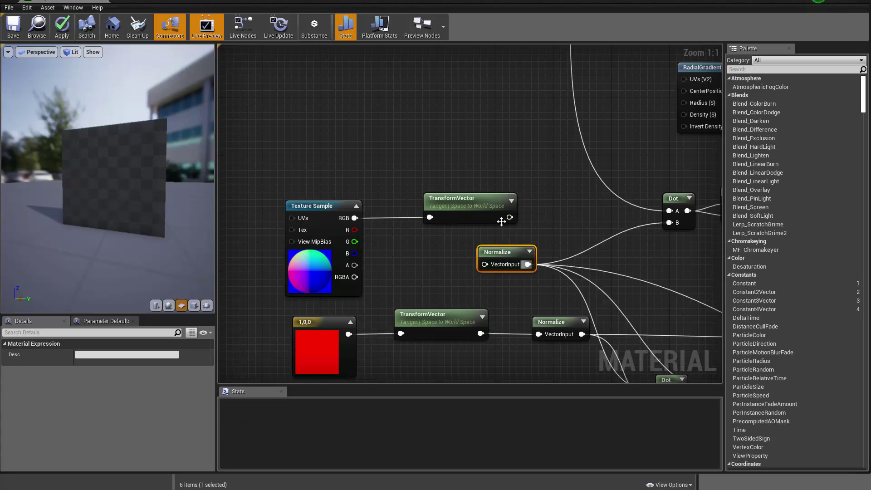
{"action": "left_click_drag", "start_coordinate": [510, 217], "coordinate": [484, 264]}
{"action": "left_click_drag", "start_coordinate": [467, 221], "coordinate": [452, 221]}
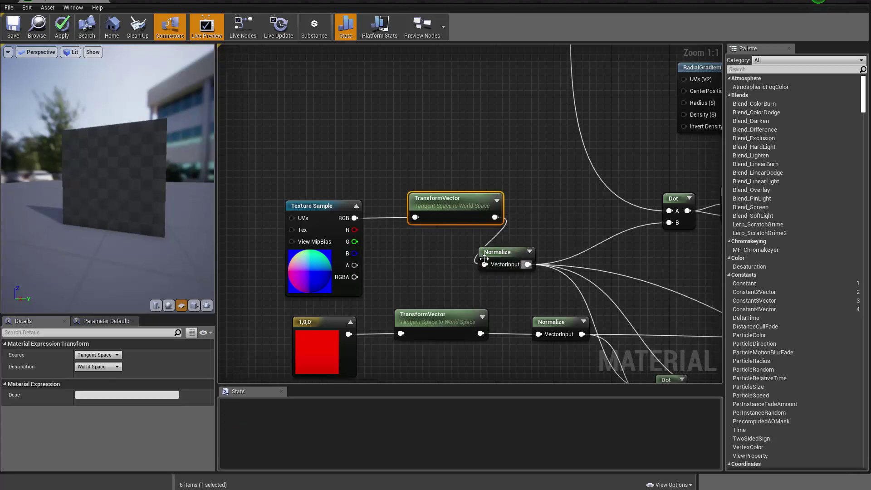
Place the new Normalize just after the upper TransformVector and move the Cross node directly under the Normalize that follows the Subtract.
{"action": "left_click_drag", "start_coordinate": [485, 264], "coordinate": [451, 261]}
{"action": "left_click", "coordinate": [470, 245]}
{"action": "left_click_drag", "start_coordinate": [506, 254], "coordinate": [562, 208]}
{"action": "right_click_drag", "start_coordinate": [573, 251], "coordinate": [416, 164]}
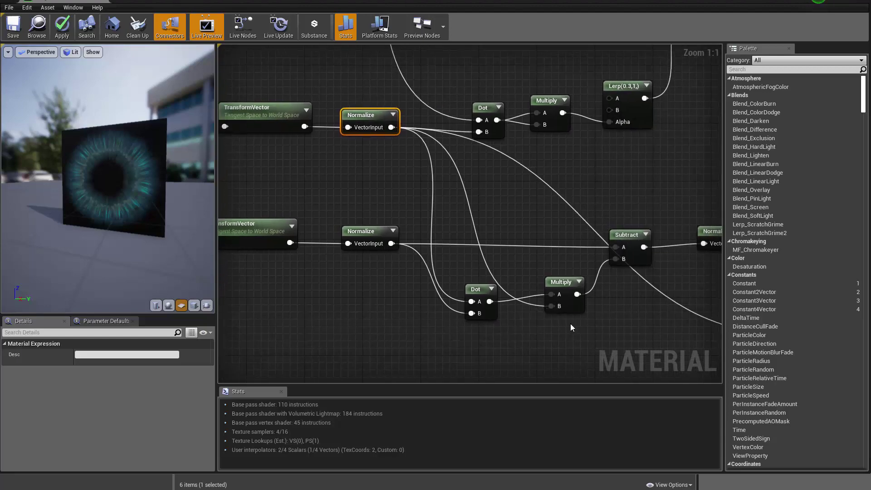
{"action": "right_click_drag", "start_coordinate": [570, 326], "coordinate": [346, 262]}
{"action": "left_click_drag", "start_coordinate": [581, 247], "coordinate": [493, 249]}
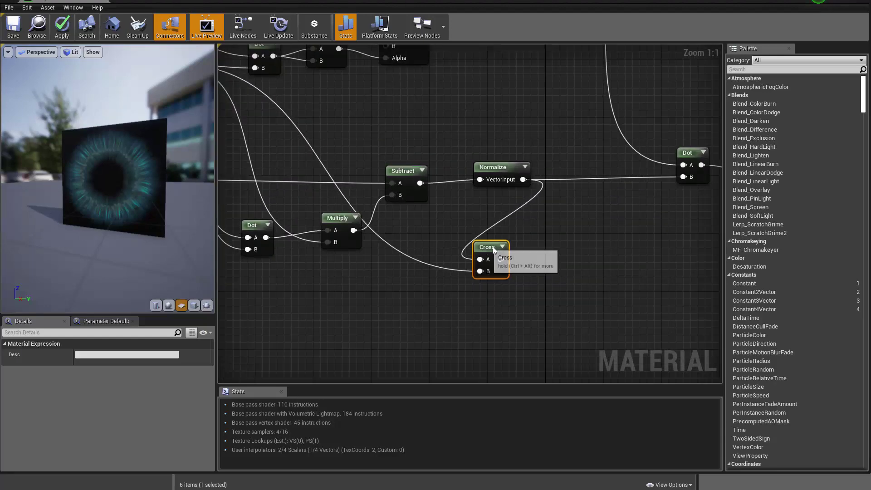
Add a second Dot node below the existing Dot that feeds MakeFloat2.
{"action": "right_click_drag", "start_coordinate": [545, 244], "coordinate": [570, 315]}
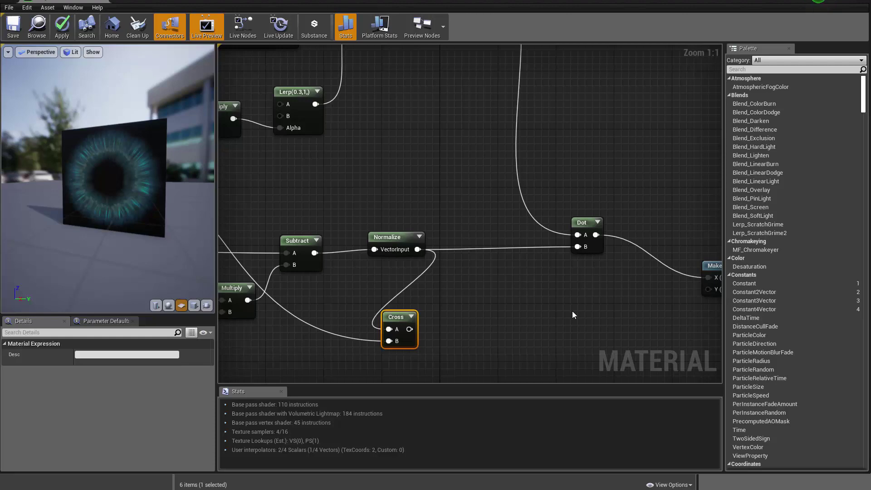
{"action": "right_click", "coordinate": [572, 311]}
{"action": "type", "text": "dot"}
{"action": "key", "text": "Return"}
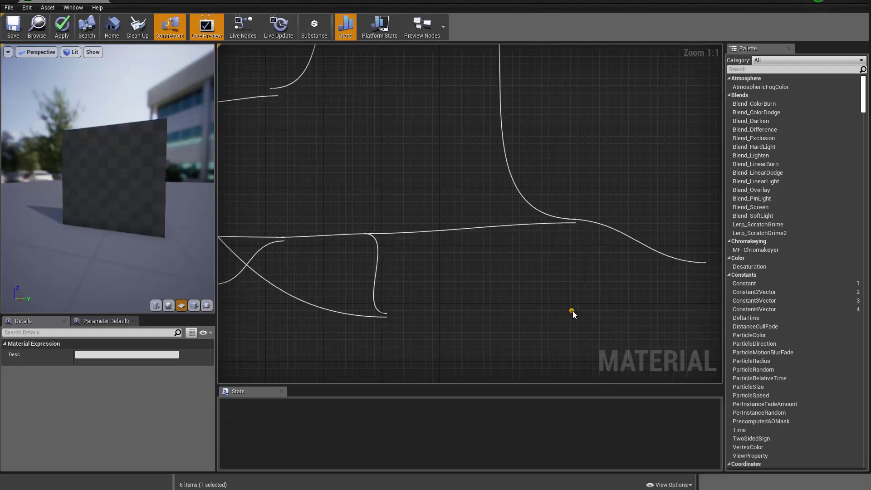
Connect the output of the Multiply that follows the Divide to the new Dot's A input.
{"action": "right_click_drag", "start_coordinate": [516, 278], "coordinate": [514, 383]}
{"action": "right_click", "coordinate": [442, 173]}
{"action": "right_click_drag", "start_coordinate": [447, 153], "coordinate": [443, 230]}
{"action": "left_click", "coordinate": [448, 141]}
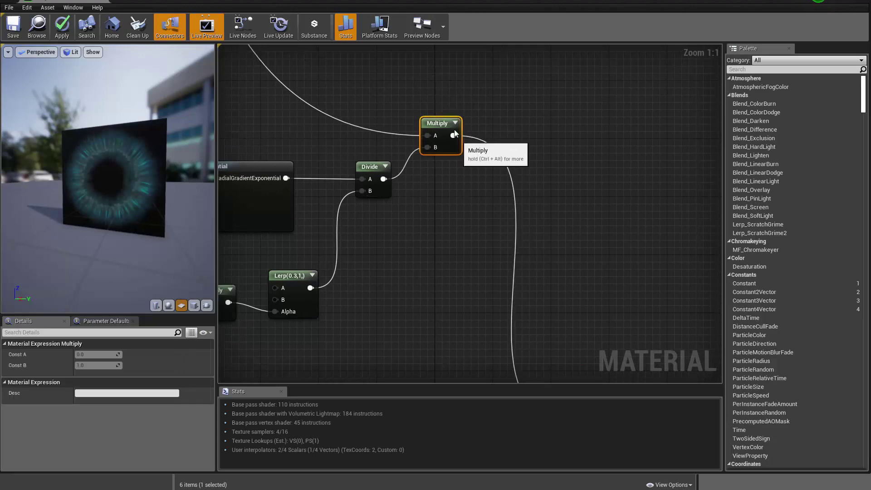
{"action": "scroll", "coordinate": [460, 173], "scroll_direction": "down", "scroll_amount": 4}
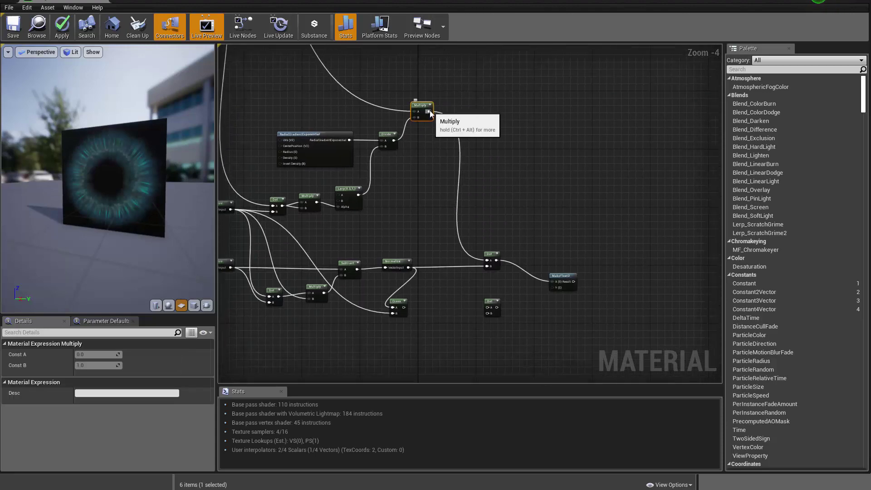
{"action": "mouse_move", "coordinate": [429, 112]}
{"action": "left_mouse_down"}
{"action": "mouse_move", "coordinate": [443, 128]}
{"action": "mouse_move", "coordinate": [501, 307]}
{"action": "mouse_move", "coordinate": [429, 113]}
{"action": "left_mouse_up"}
{"action": "left_click", "coordinate": [483, 304]}
{"action": "scroll", "coordinate": [447, 346], "scroll_direction": "up", "scroll_amount": 3}
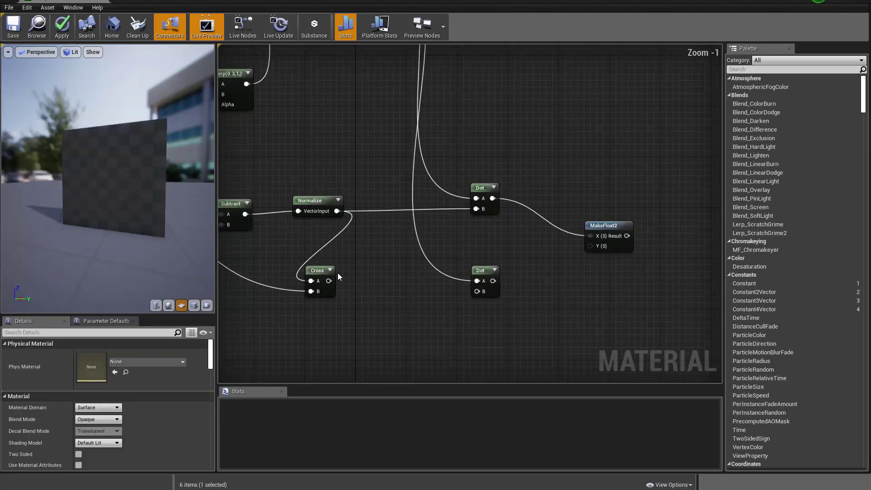
Connect the Cross node's output to the lower Dot's B input.
{"action": "left_click_drag", "start_coordinate": [329, 281], "coordinate": [479, 291]}
{"action": "scroll", "coordinate": [458, 318], "scroll_direction": "up", "scroll_amount": 1}
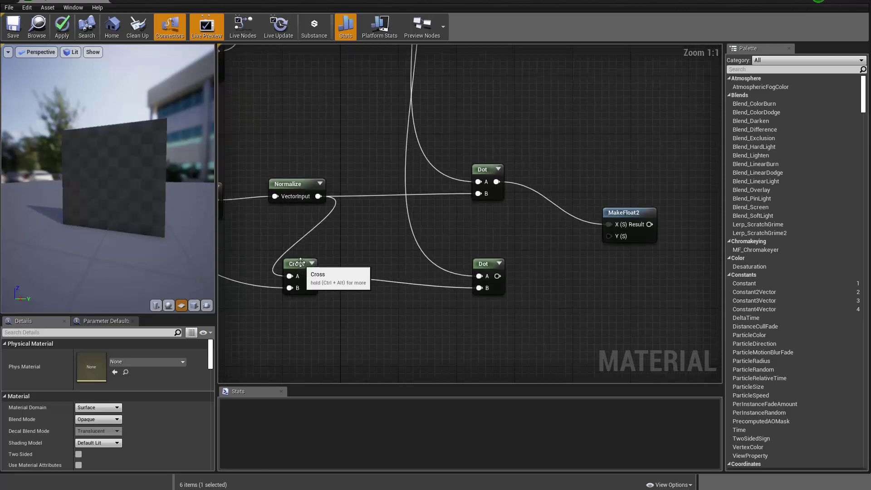
{"action": "left_click", "coordinate": [299, 271]}
{"action": "right_click_drag", "start_coordinate": [519, 312], "coordinate": [420, 321]}
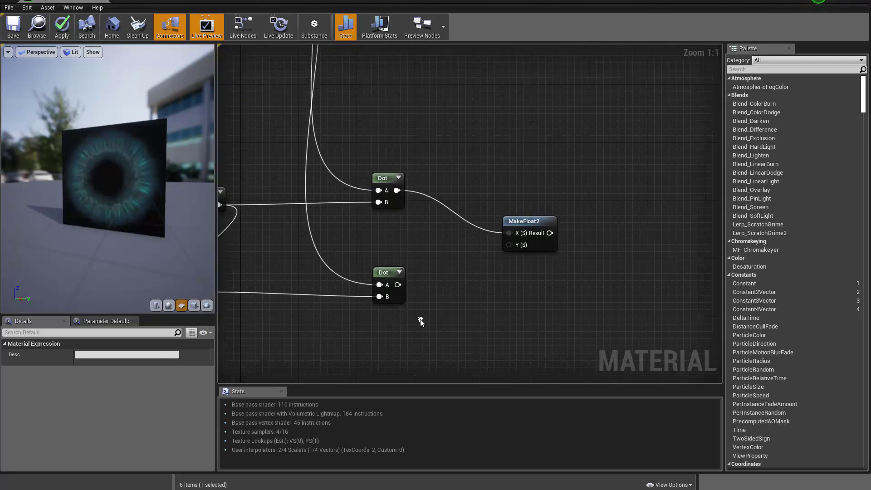
Connect the lower Dot's output to MakeFloat2's Y input and align MakeFloat2 with the upper Dot.
{"action": "left_click_drag", "start_coordinate": [397, 284], "coordinate": [504, 182]}
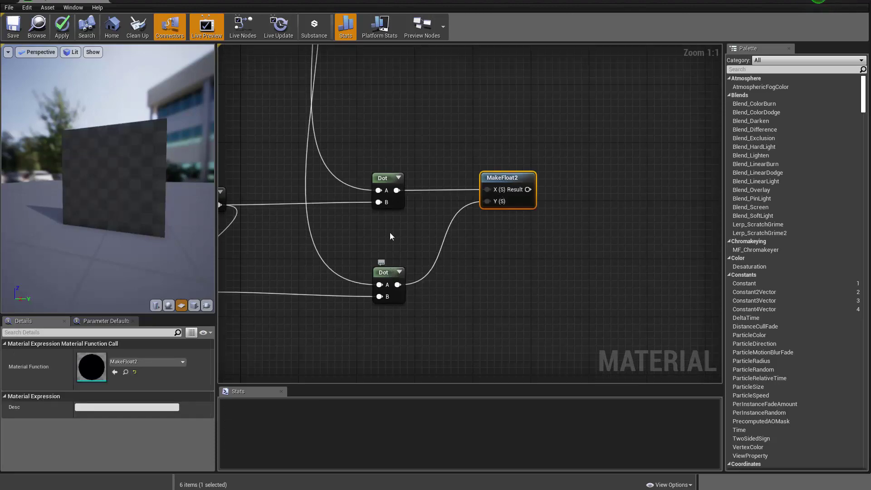
{"action": "right_click_drag", "start_coordinate": [410, 222], "coordinate": [400, 265]}
{"action": "scroll", "coordinate": [418, 267], "scroll_direction": "down", "scroll_amount": 2}
{"action": "scroll", "coordinate": [417, 271], "scroll_direction": "up", "scroll_amount": 2}
Preview the MakeFloat2 node and examine its offset colours on the plane from several viewing angles.
{"action": "right_click", "coordinate": [486, 216]}
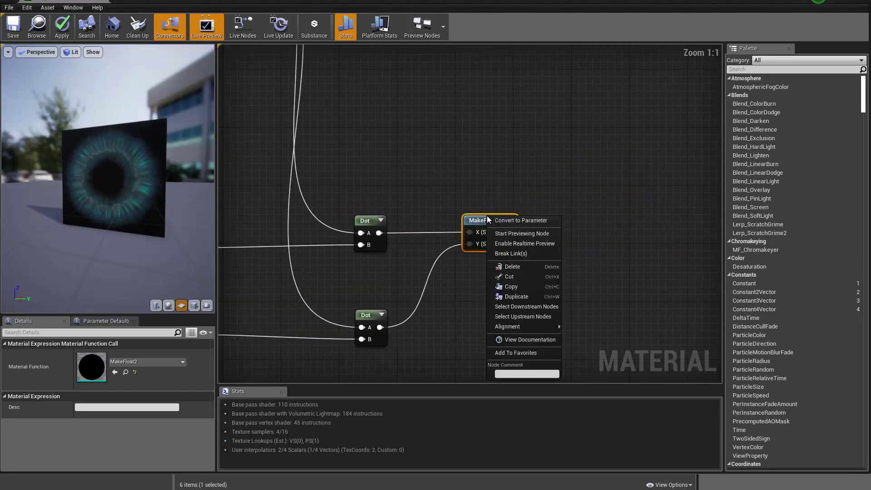
{"action": "key", "text": "Escape"}
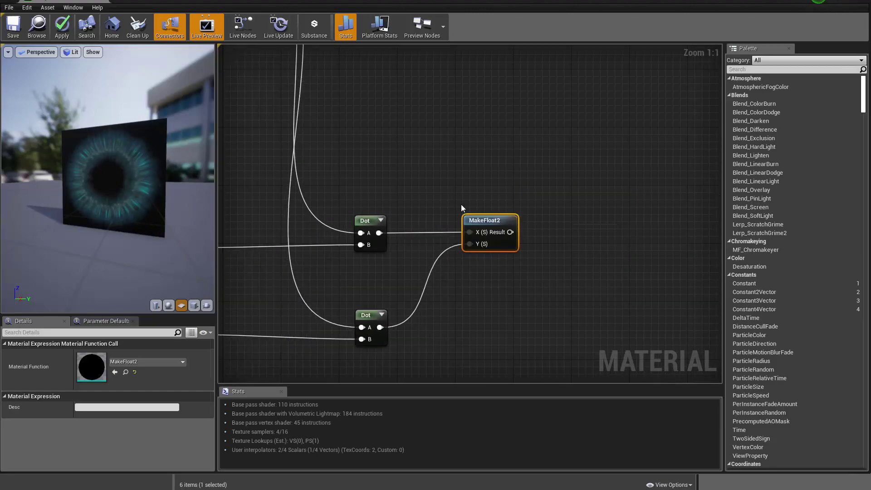
{"action": "right_click", "coordinate": [502, 225]}
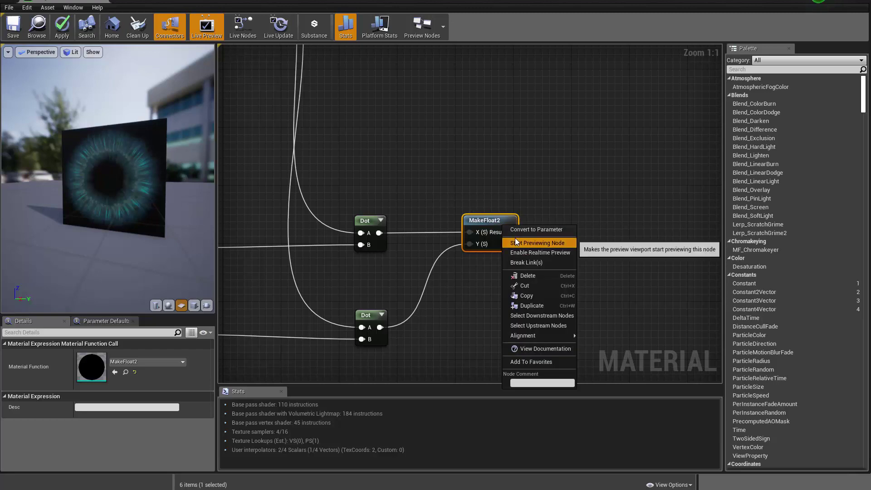
{"action": "left_click", "coordinate": [515, 238]}
{"action": "left_click_drag", "start_coordinate": [91, 220], "coordinate": [85, 170]}
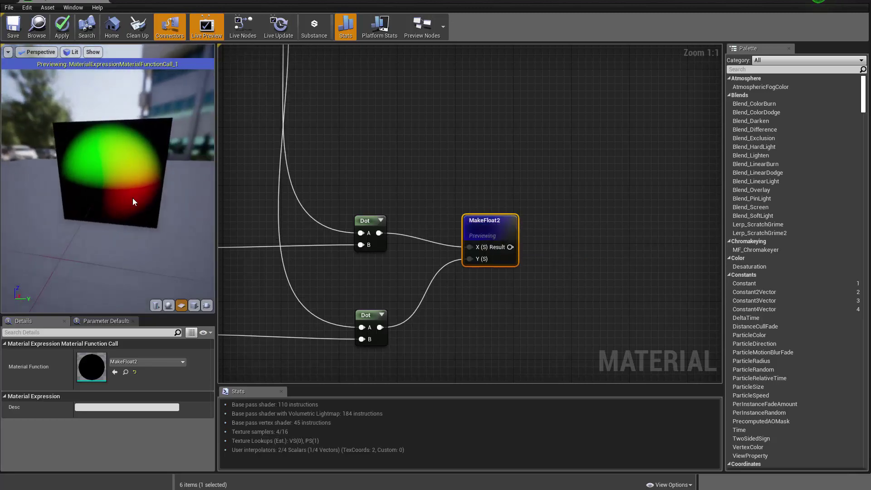
{"action": "left_click_drag", "start_coordinate": [127, 208], "coordinate": [198, 205]}
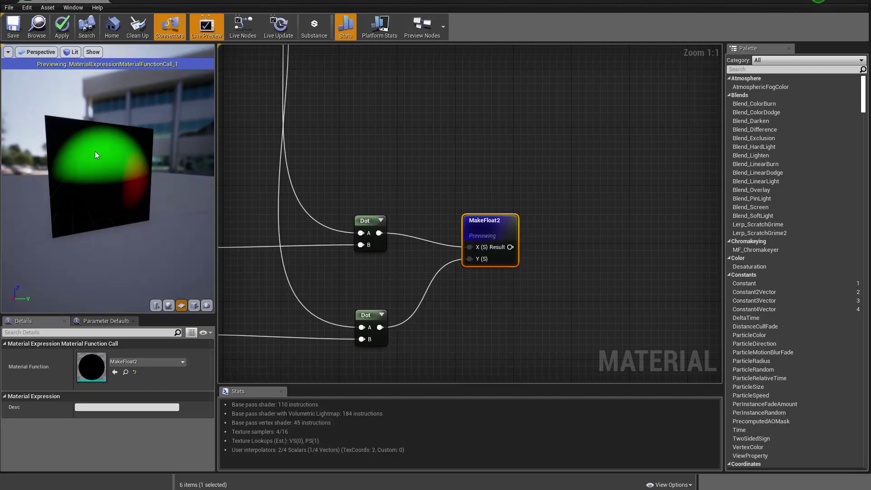
{"action": "mouse_move", "coordinate": [128, 197]}
{"action": "left_mouse_down"}
{"action": "mouse_move", "coordinate": [136, 197]}
{"action": "mouse_move", "coordinate": [129, 196]}
{"action": "left_mouse_up"}
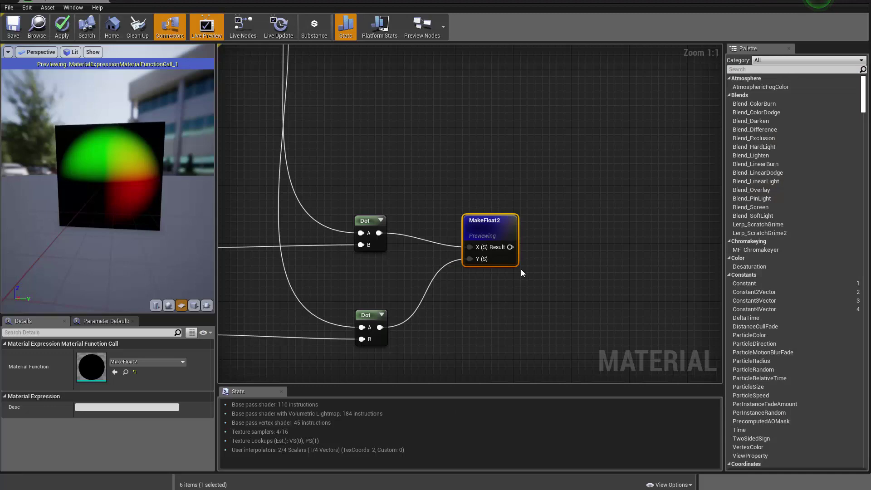
Add a TextureCoordinate node above MakeFloat2.
{"action": "mouse_move", "coordinate": [537, 204]}
{"action": "right_mouse_down"}
{"action": "mouse_move", "coordinate": [469, 241]}
{"action": "mouse_move", "coordinate": [388, 267]}
{"action": "mouse_move", "coordinate": [466, 243]}
{"action": "mouse_move", "coordinate": [489, 325]}
{"action": "right_mouse_up"}
{"action": "right_click", "coordinate": [489, 227]}
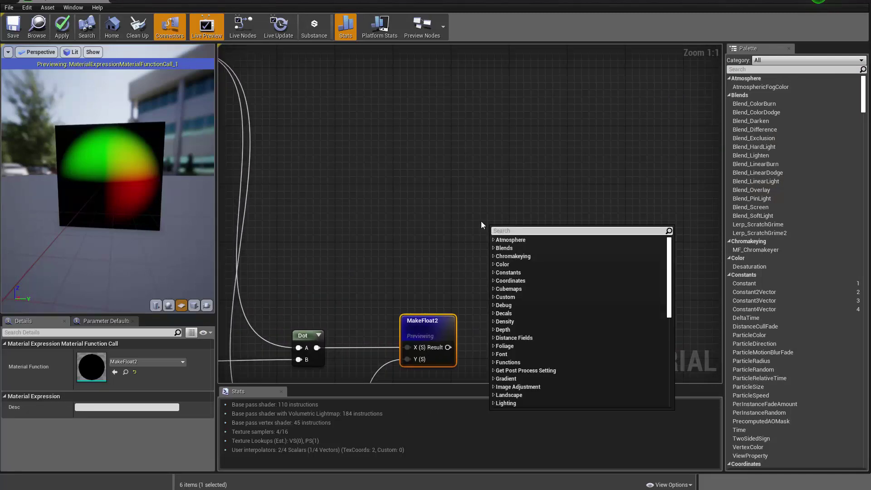
{"action": "right_click", "coordinate": [438, 209]}
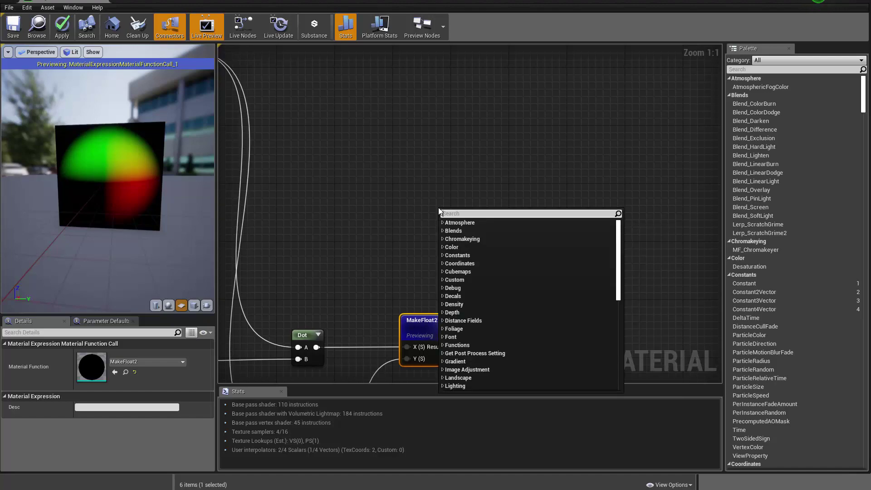
{"action": "type", "text": "uvc"}
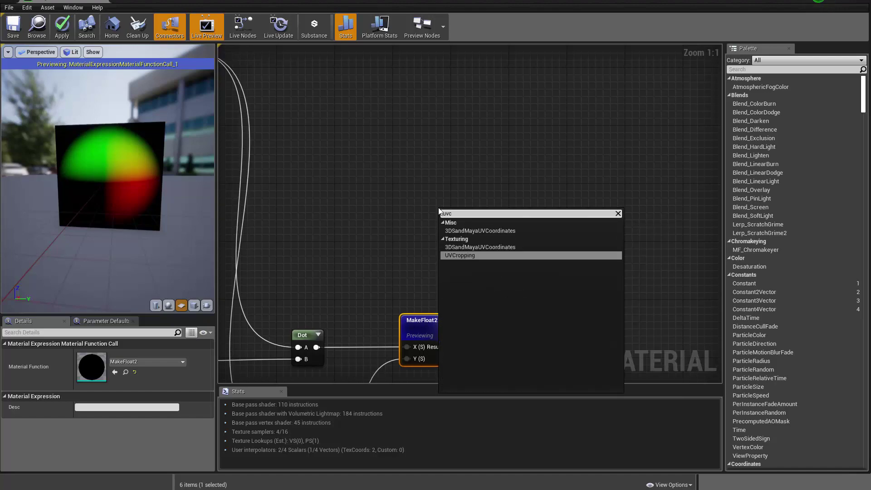
{"action": "key", "text": "BackSpace"}
{"action": "key", "text": "BackSpace"}
{"action": "key", "text": "BackSpace"}
{"action": "type", "text": "texturecoord"}
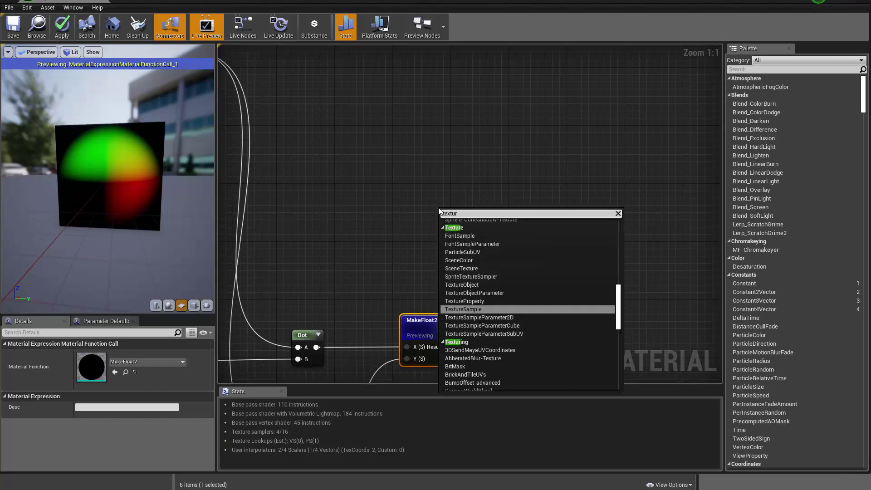
{"action": "key", "text": "Return"}
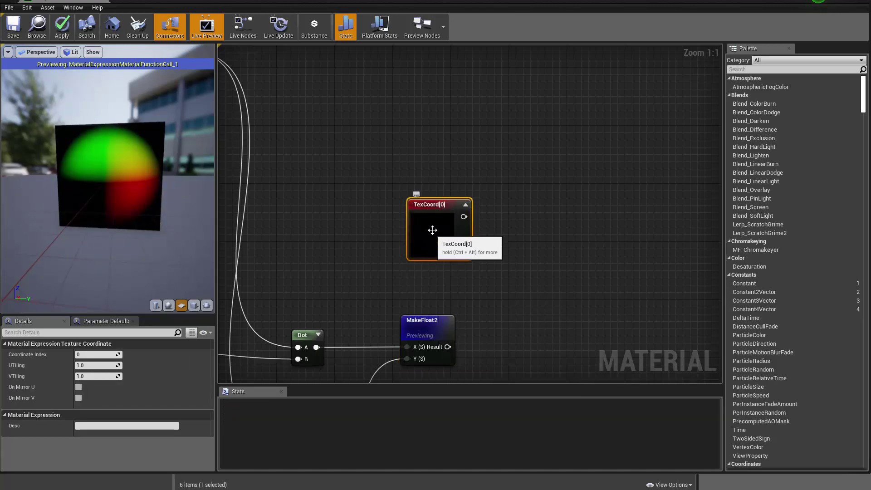
Preview the TexCoord node on the plane, then switch the preview back to MakeFloat2 for comparison.
{"action": "right_click", "coordinate": [441, 234]}
{"action": "left_click", "coordinate": [442, 234]}
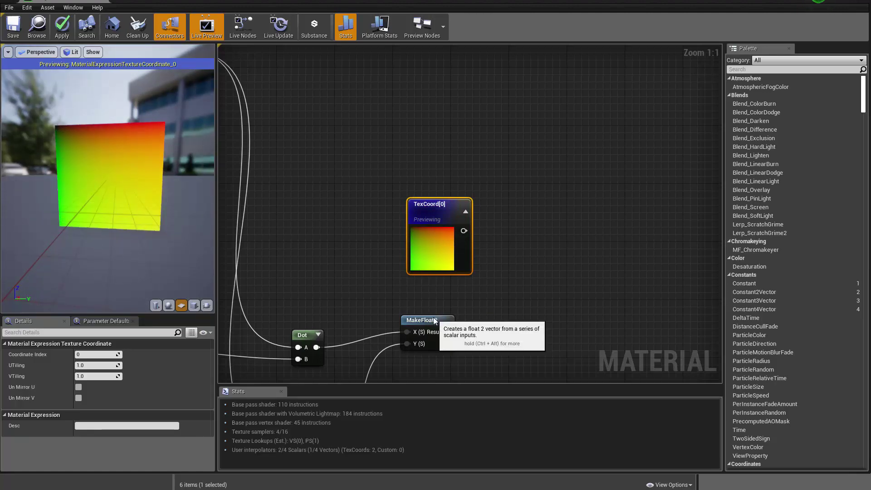
{"action": "right_click", "coordinate": [447, 332]}
{"action": "left_click", "coordinate": [447, 332]}
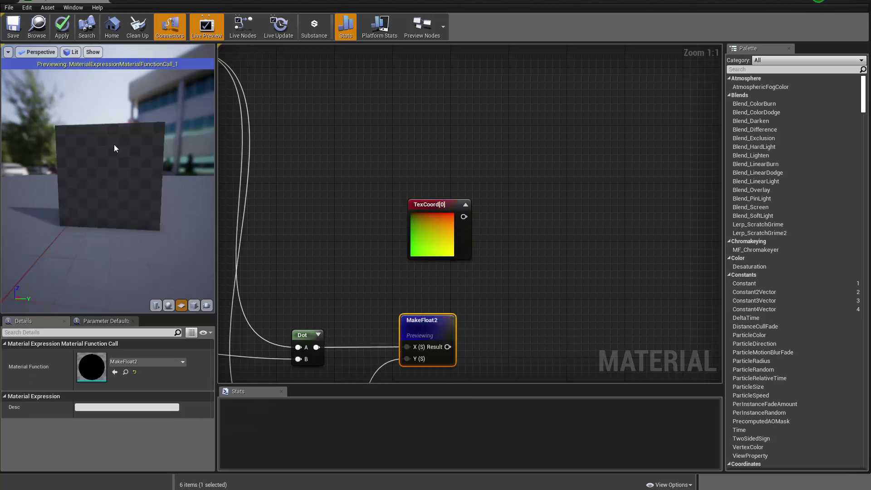
Create an Add node and connect TexCoord to its A input and MakeFloat2's result to its B input.
{"action": "right_click_drag", "start_coordinate": [500, 258], "coordinate": [458, 235]}
{"action": "left_click", "coordinate": [505, 235]}
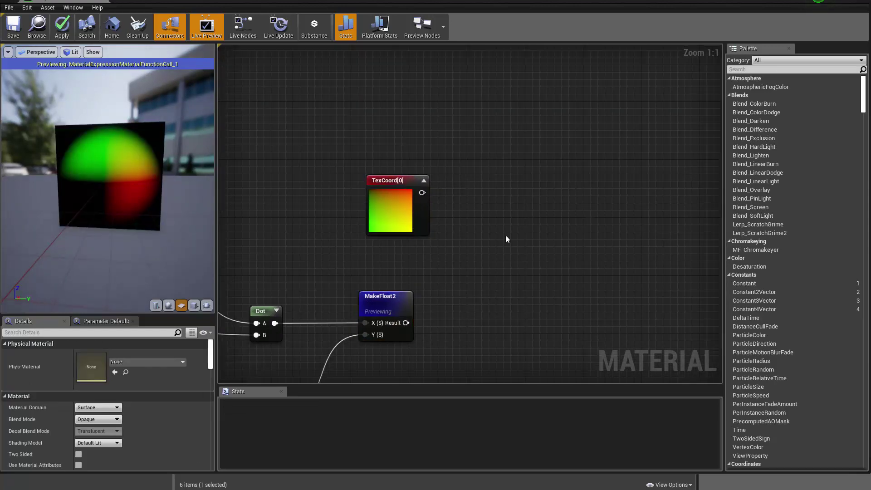
{"action": "left_click", "coordinate": [508, 232]}
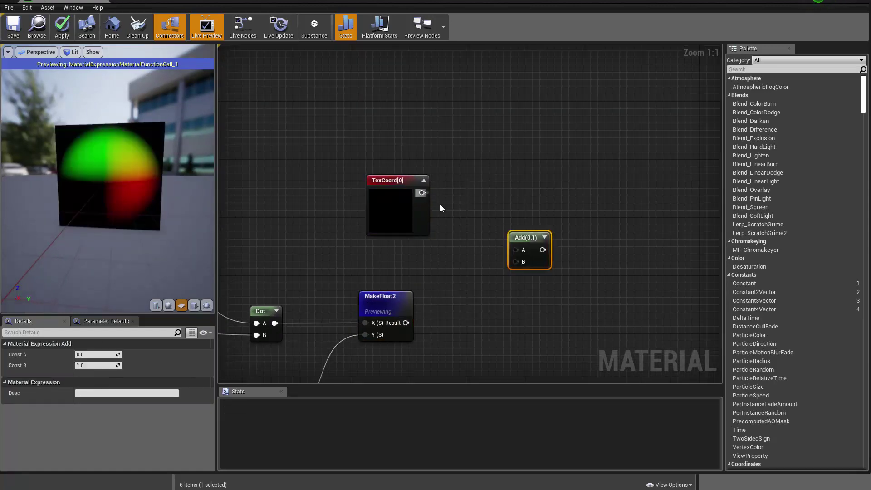
{"action": "left_click_drag", "start_coordinate": [422, 193], "coordinate": [406, 323]}
{"action": "left_click", "coordinate": [395, 305]}
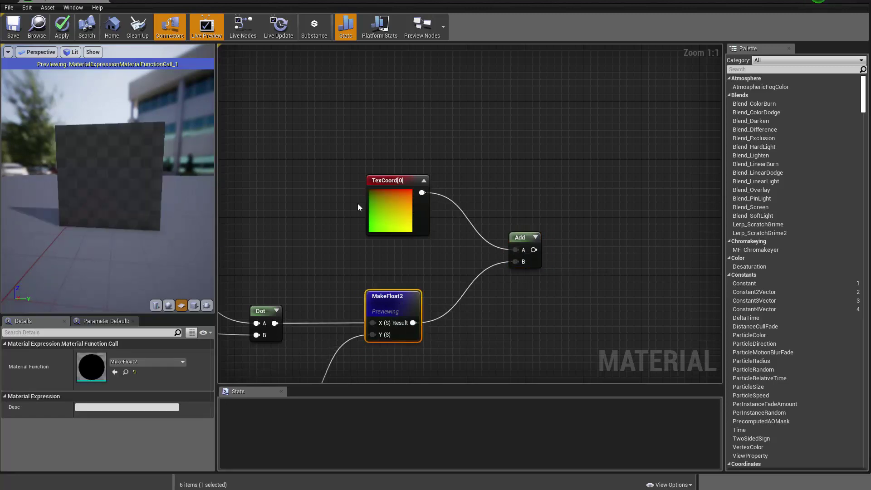
Connect the Add output to the UVs of the iris Texture Sample and stop previewing MakeFloat2.
{"action": "right_click_drag", "start_coordinate": [533, 294], "coordinate": [355, 304]}
{"action": "scroll", "coordinate": [354, 290], "scroll_direction": "down", "scroll_amount": 1}
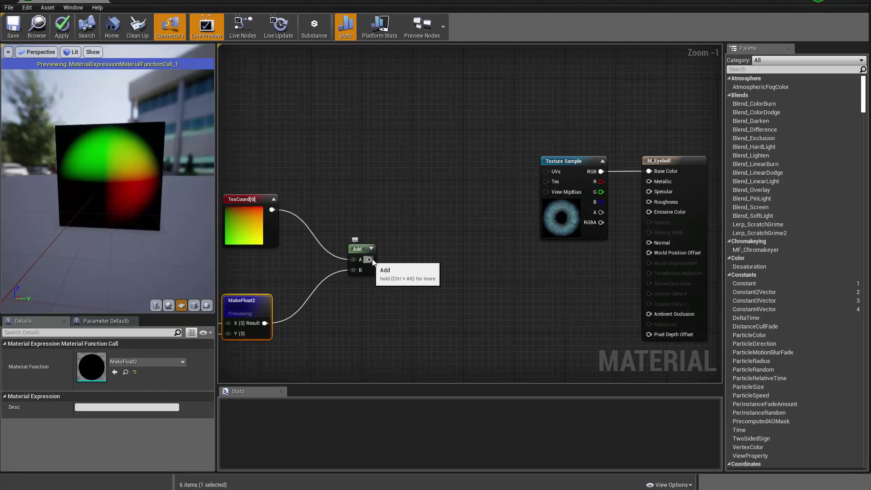
{"action": "left_click_drag", "start_coordinate": [370, 259], "coordinate": [546, 172]}
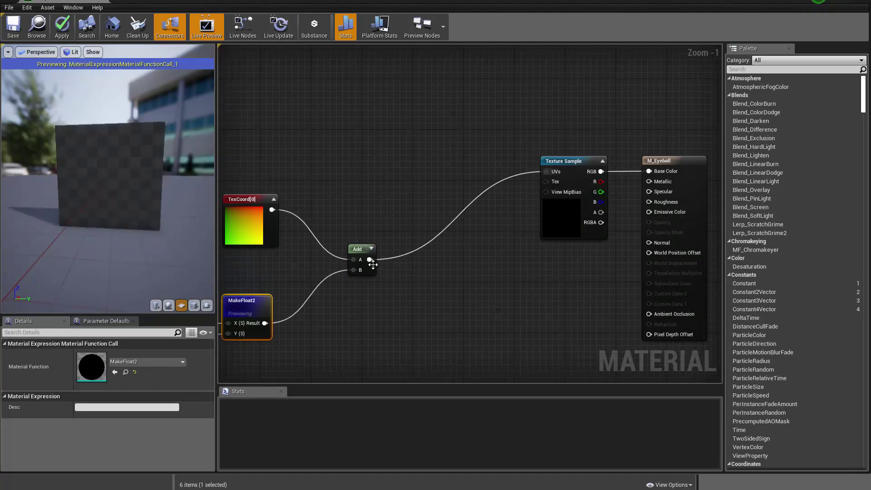
{"action": "right_click", "coordinate": [252, 308]}
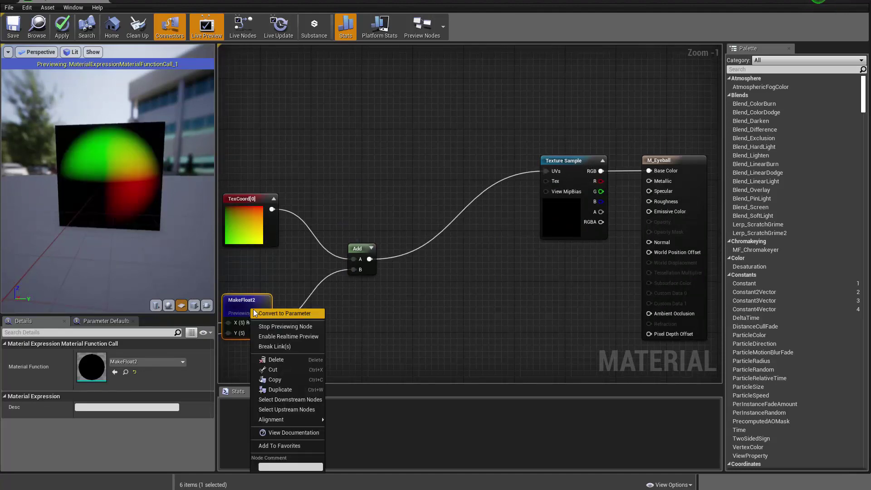
{"action": "left_click", "coordinate": [274, 326]}
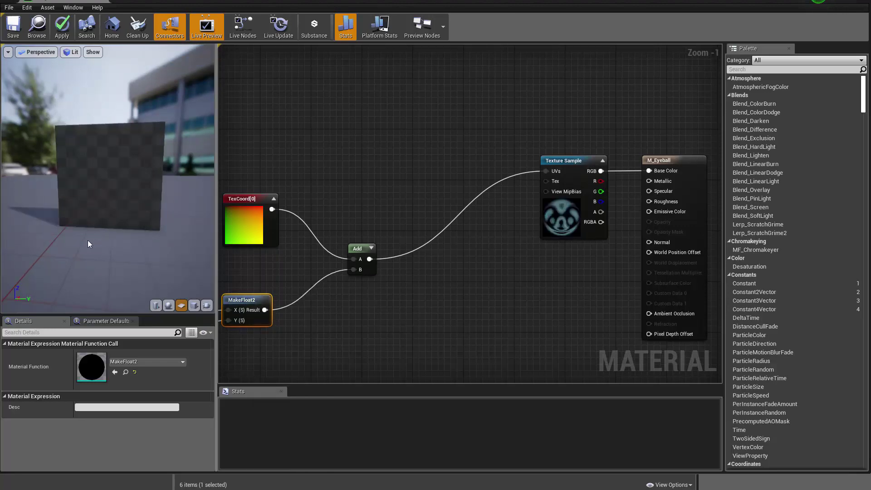
{"action": "left_click_drag", "start_coordinate": [86, 241], "coordinate": [59, 239]}
Line up the Add and TexCoord nodes in a row with the iris Texture Sample's UVs input.
{"action": "right_click_drag", "start_coordinate": [371, 255], "coordinate": [519, 264]}
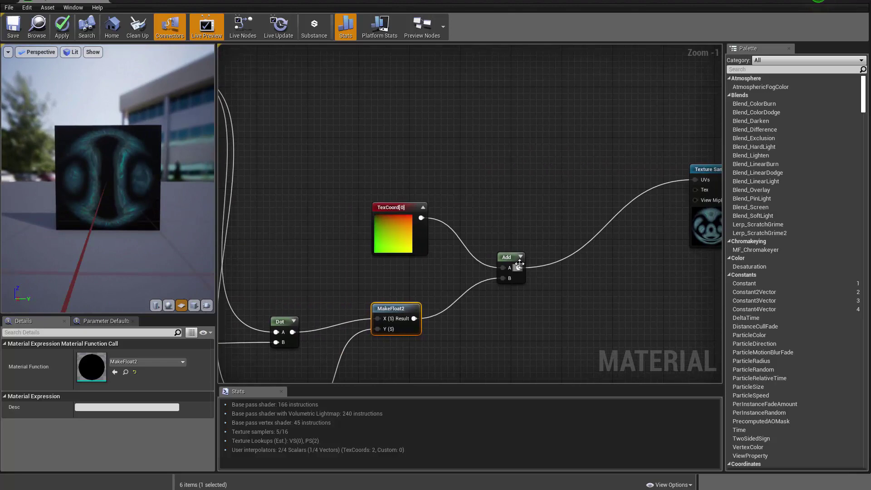
{"action": "left_click_drag", "start_coordinate": [519, 264], "coordinate": [584, 176]}
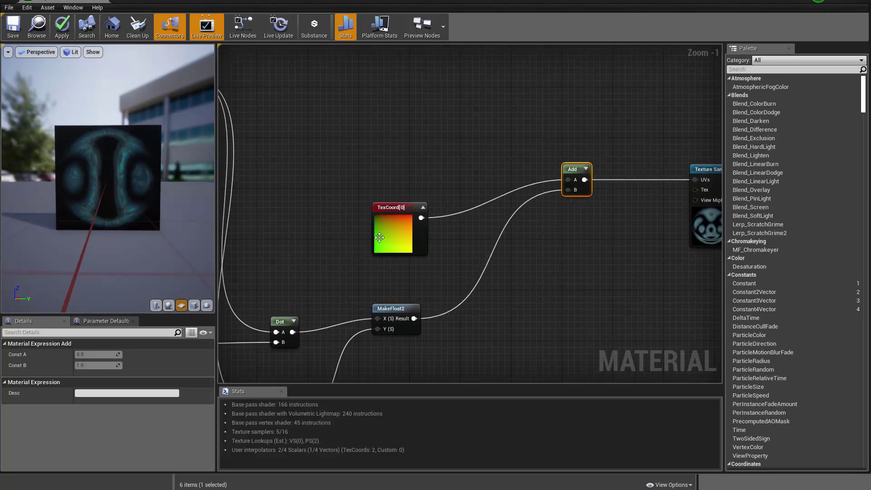
{"action": "left_click_drag", "start_coordinate": [379, 237], "coordinate": [386, 198]}
{"action": "left_click_drag", "start_coordinate": [83, 216], "coordinate": [124, 210]}
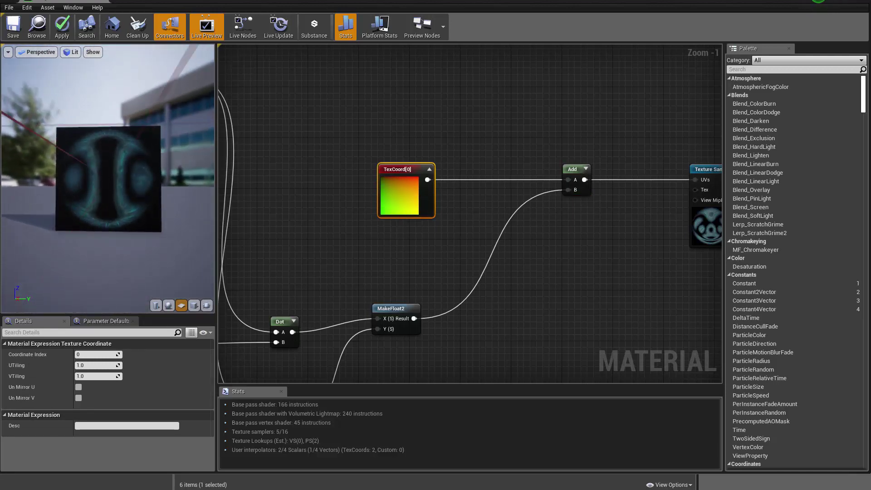